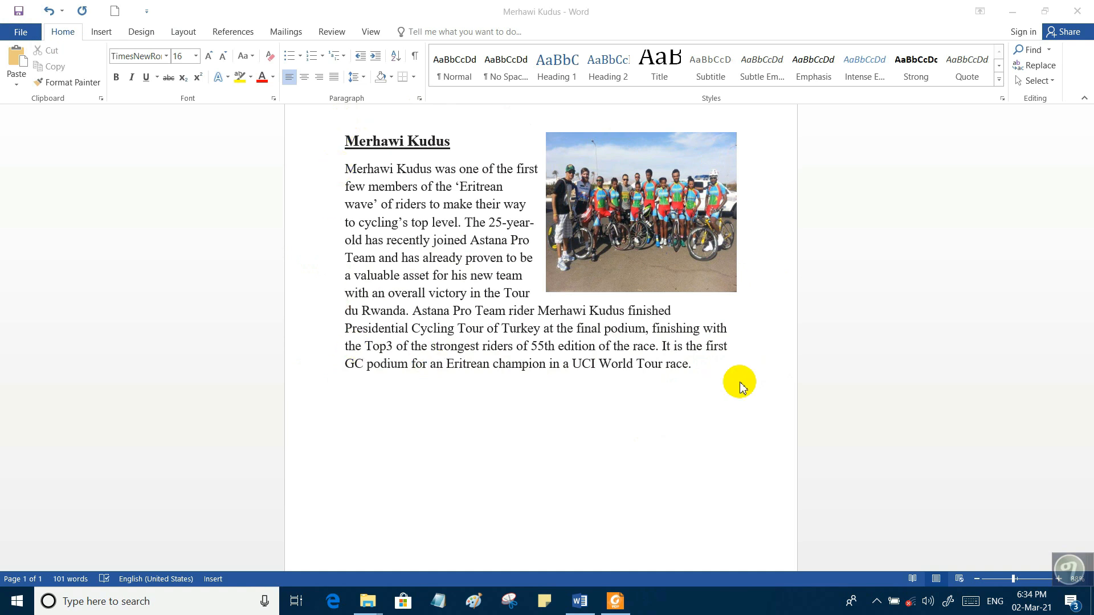
Step: Switch the document to Read Mode
click(657, 217)
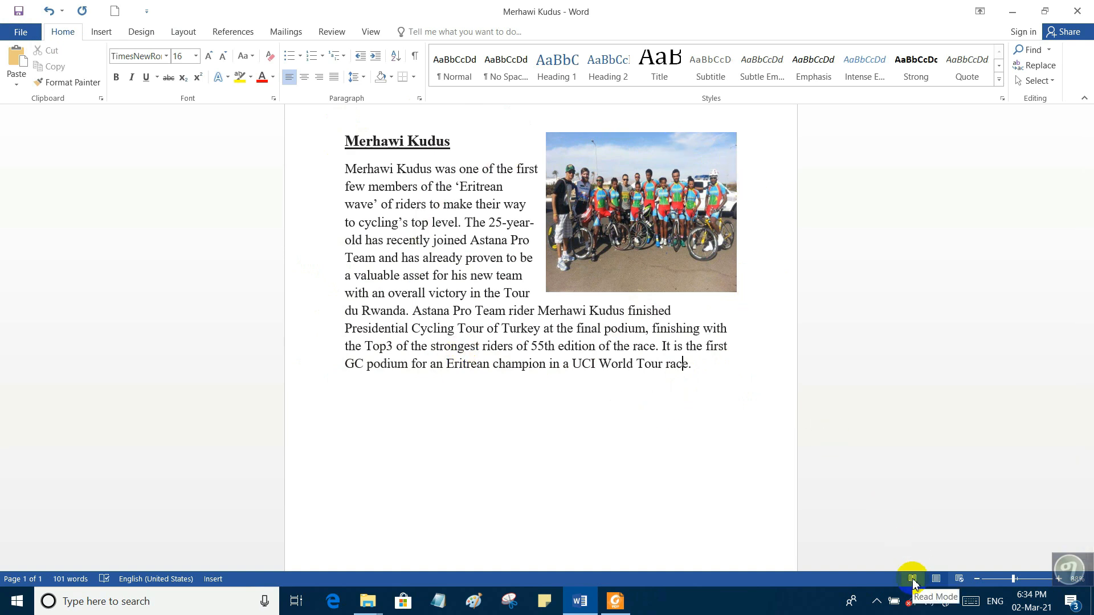
click(367, 31)
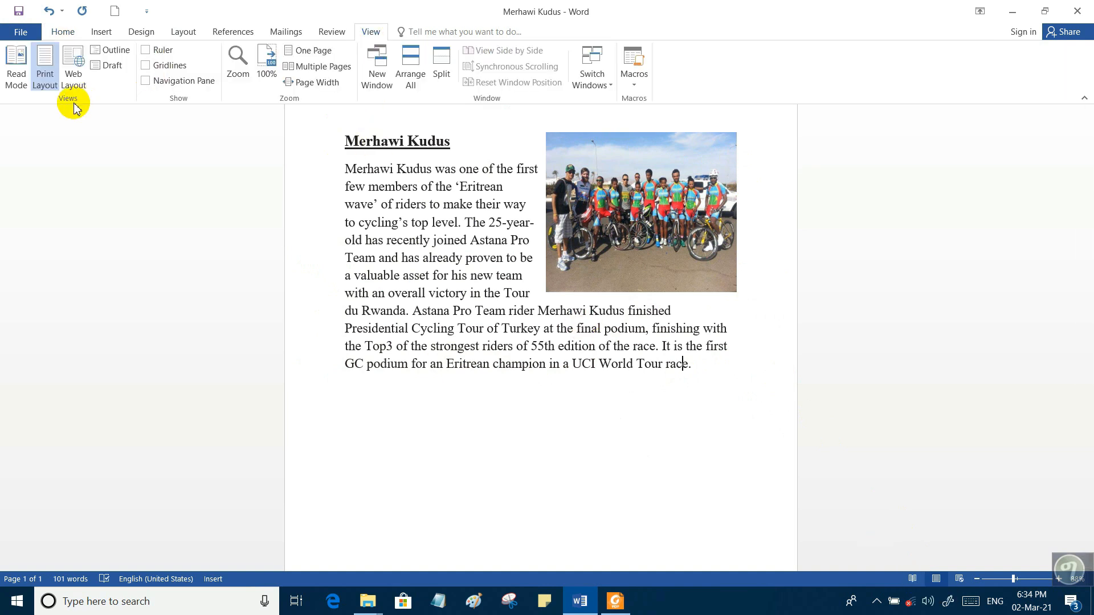
click(13, 55)
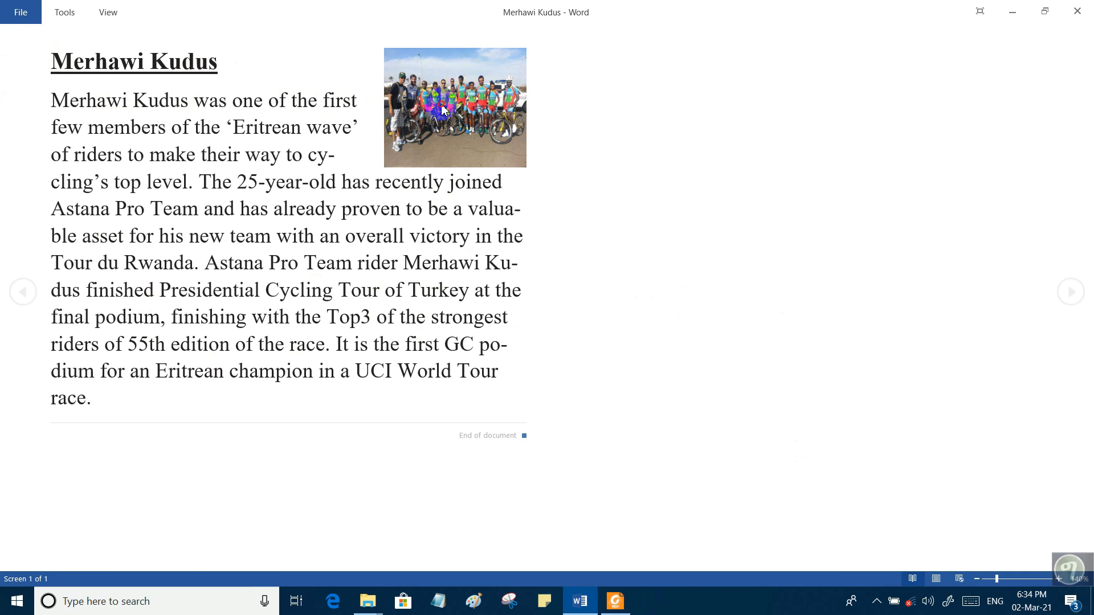
Step: Enlarge the group photo to its biggest size, shrink it again and close the enlarged picture
double_click(459, 157)
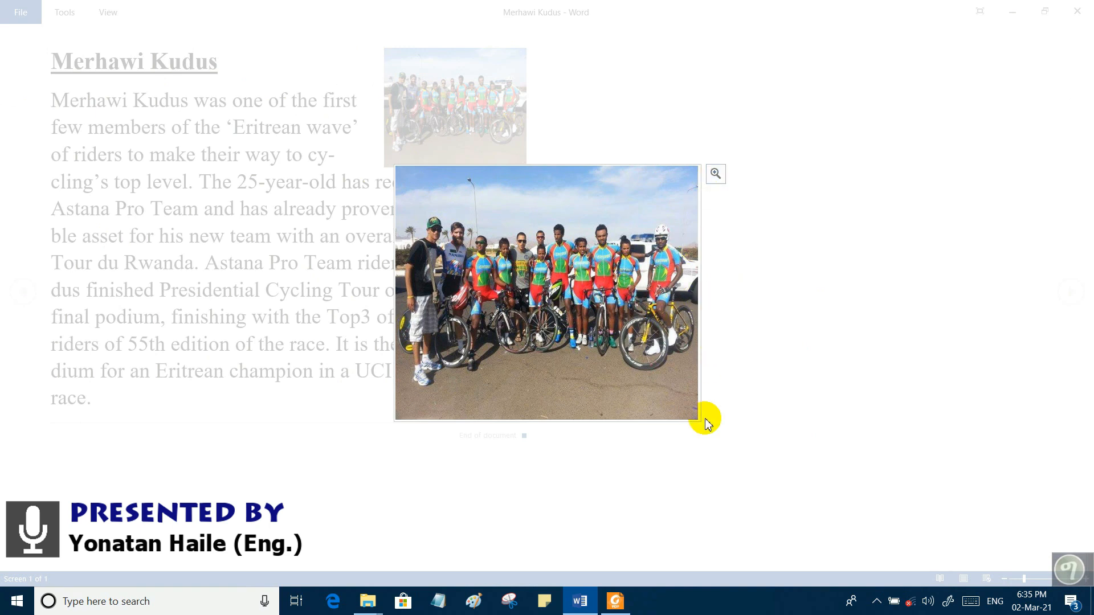
click(716, 173)
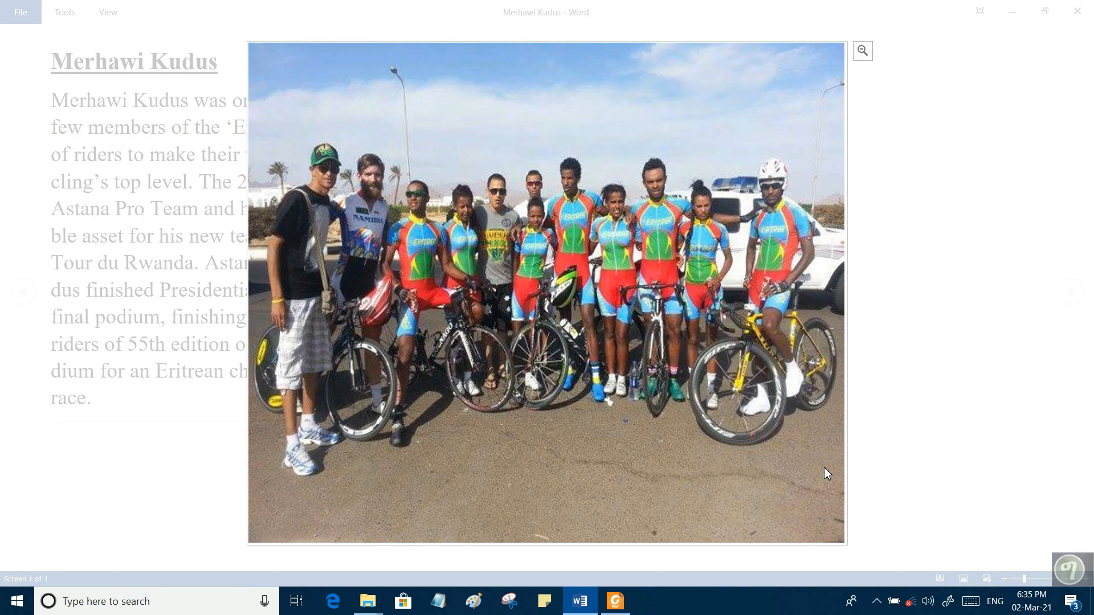
click(965, 263)
click(862, 54)
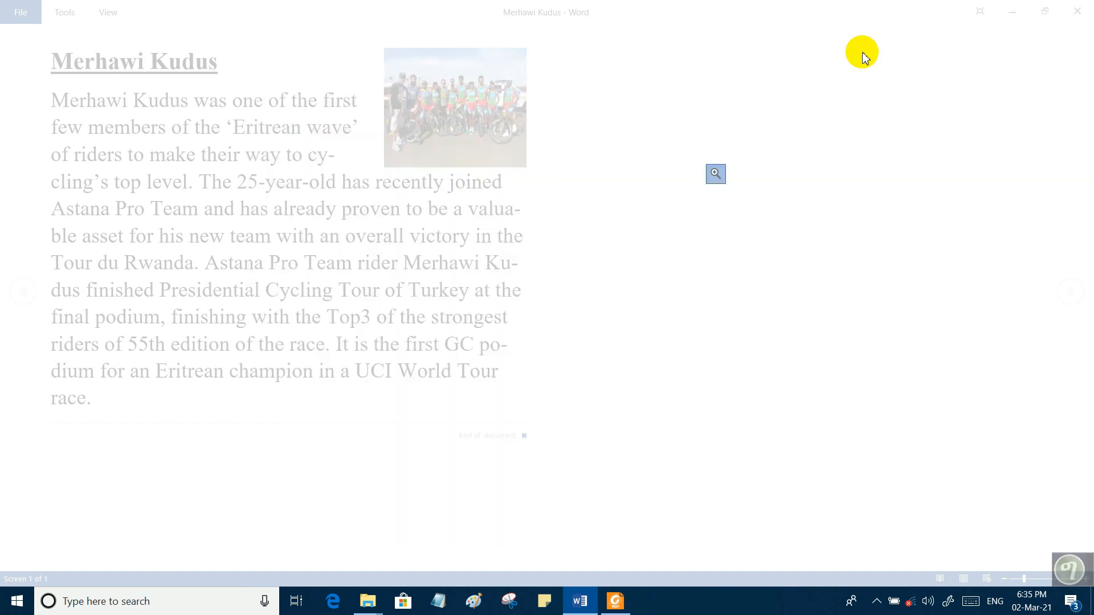
click(742, 213)
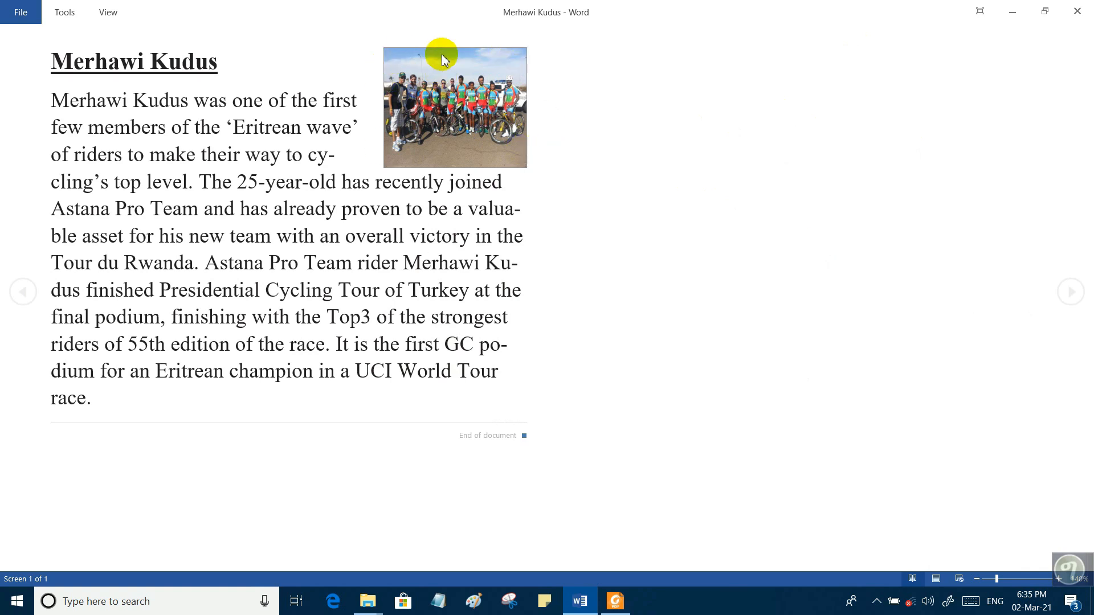
Step: Open the group photo enlarged again, magnify it further and return to the text
click(409, 137)
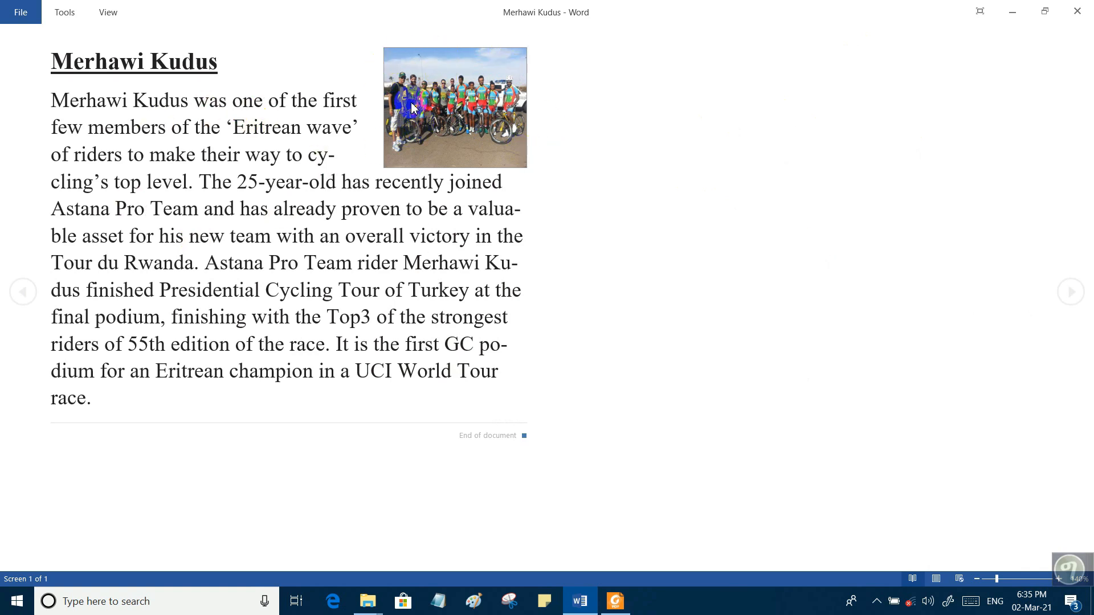
double_click(450, 104)
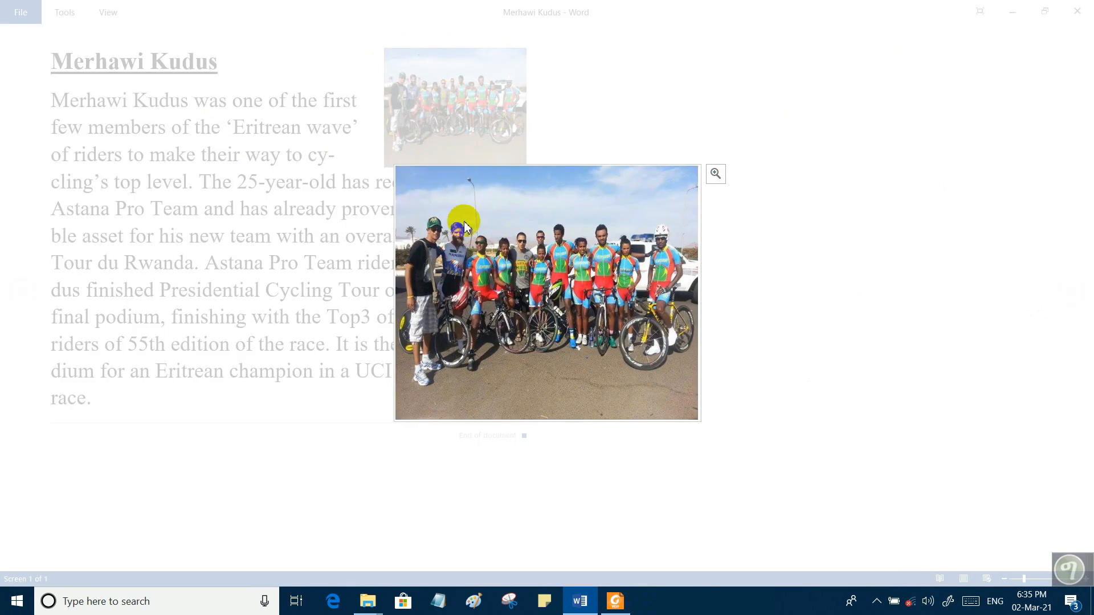
click(715, 173)
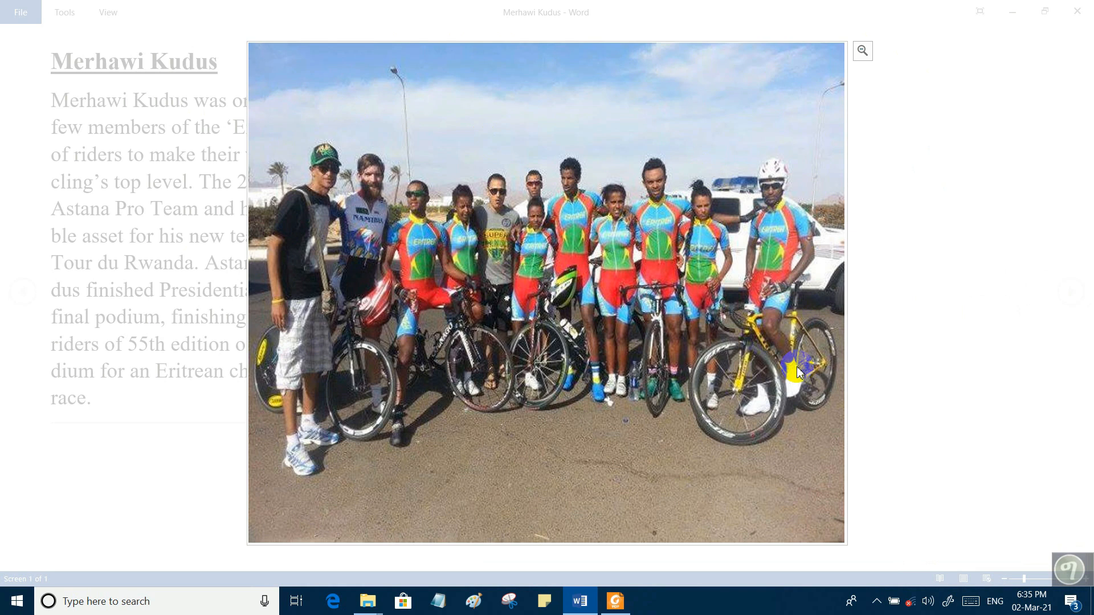
click(950, 285)
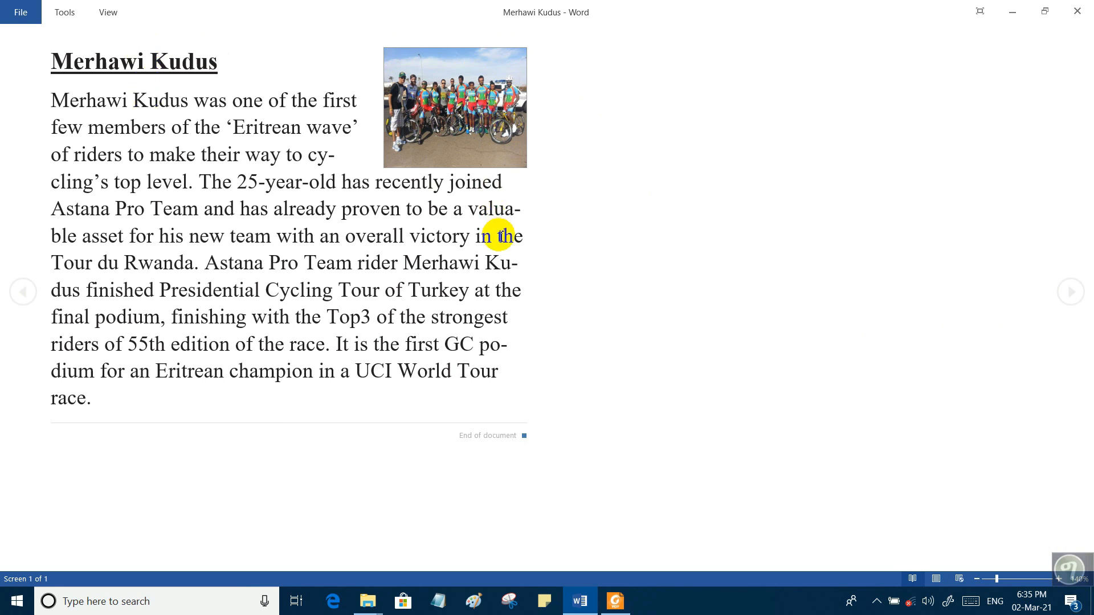
Step: Return the document to Print Layout view and deselect the picture
click(936, 579)
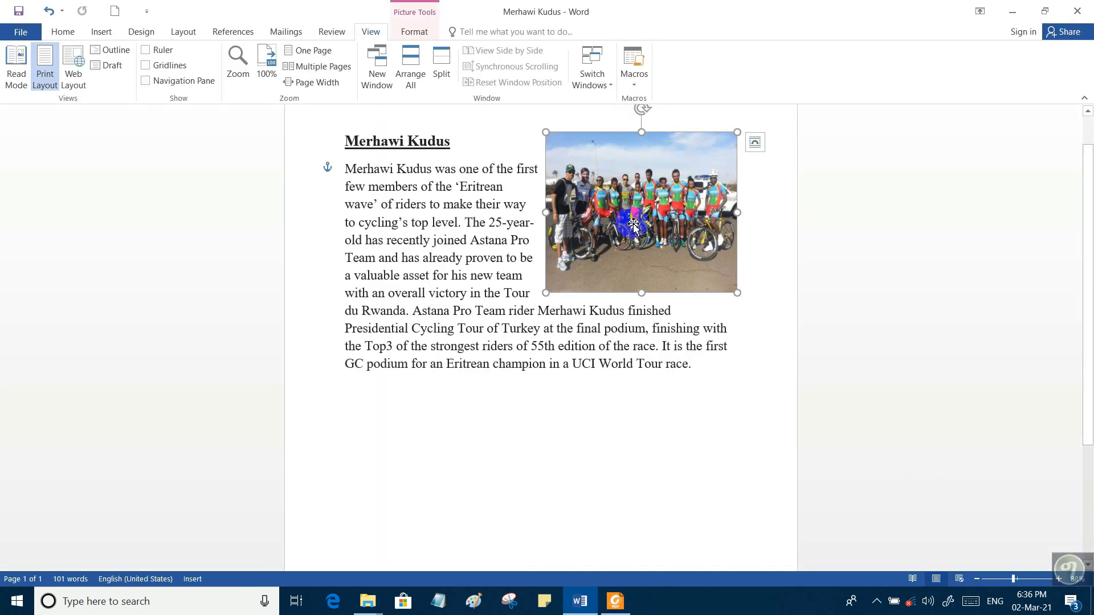
click(557, 425)
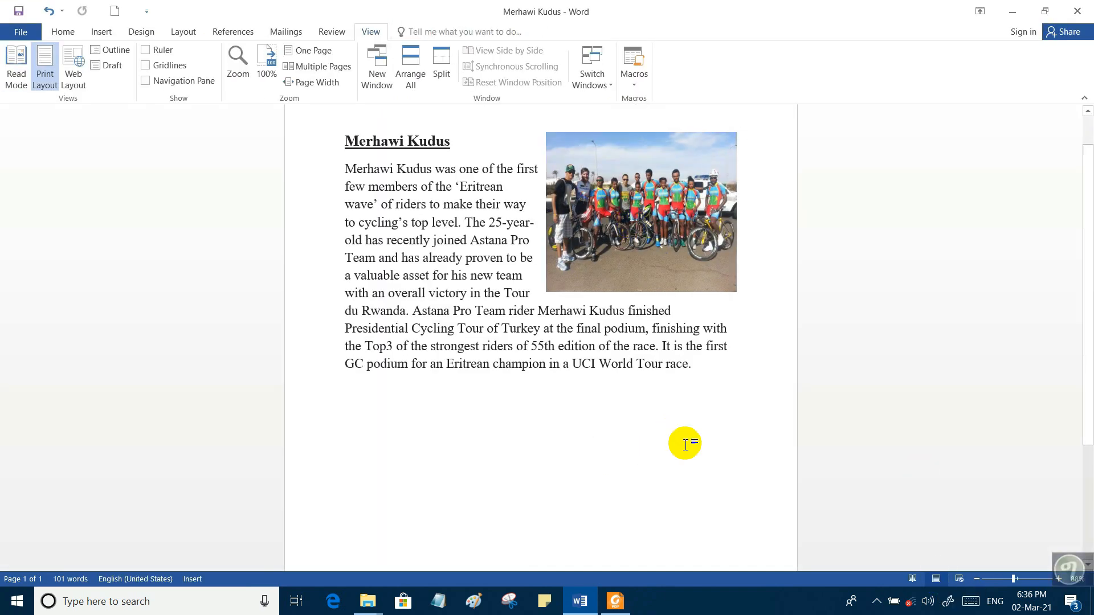
Step: Move the floating widget away from the zoom controls and close it
drag(1068, 568, 1016, 507)
right_click(1014, 502)
click(941, 490)
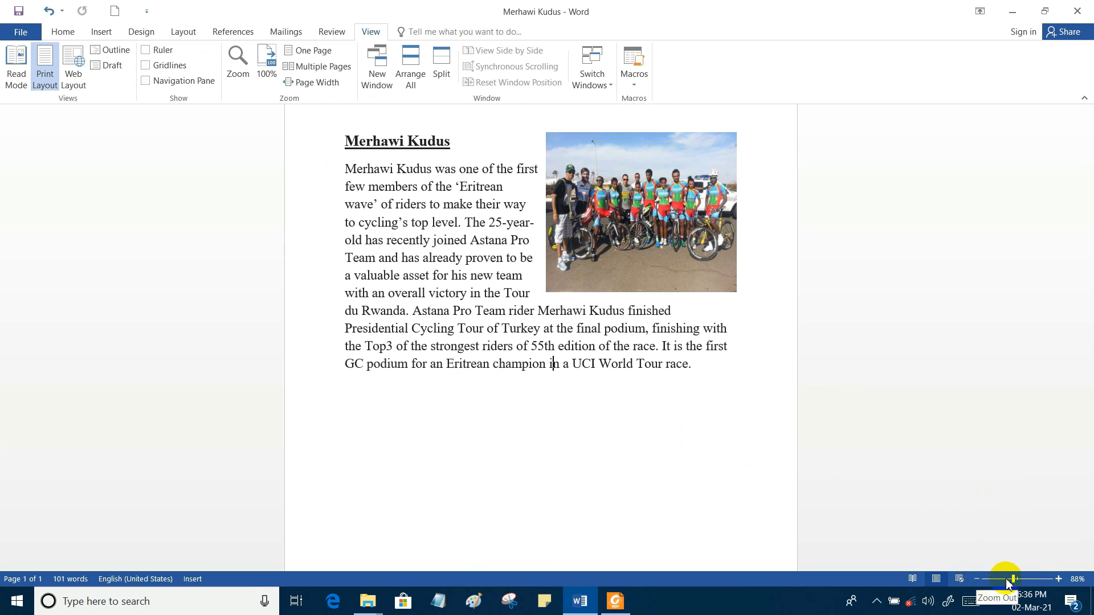
Step: Zoom the document in stepwise to 180% and view the heading and photo at that size
click(1059, 578)
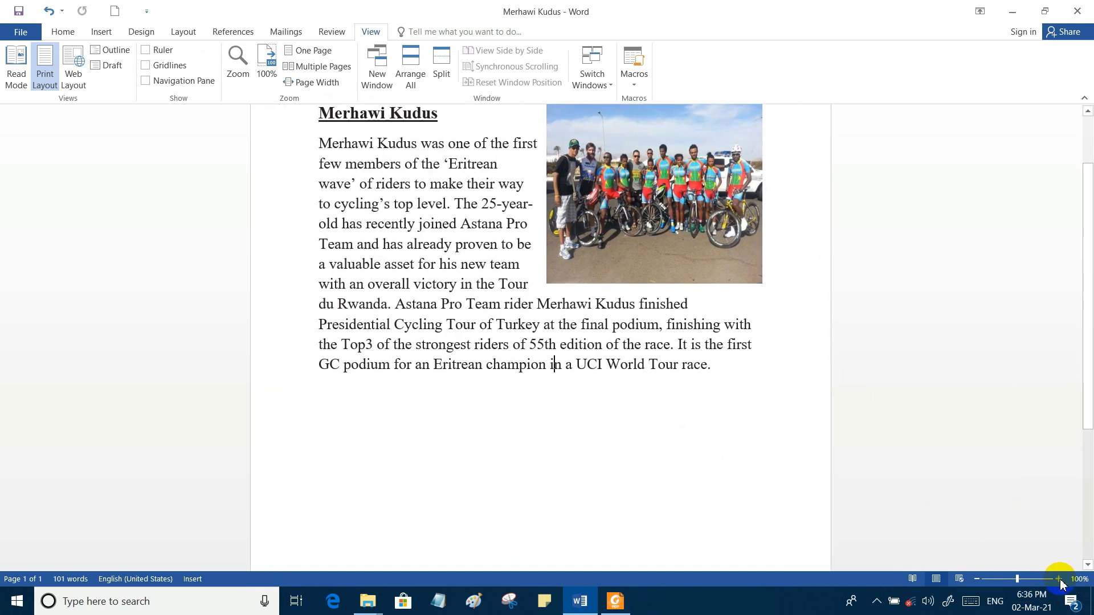
click(1058, 579)
click(1059, 579)
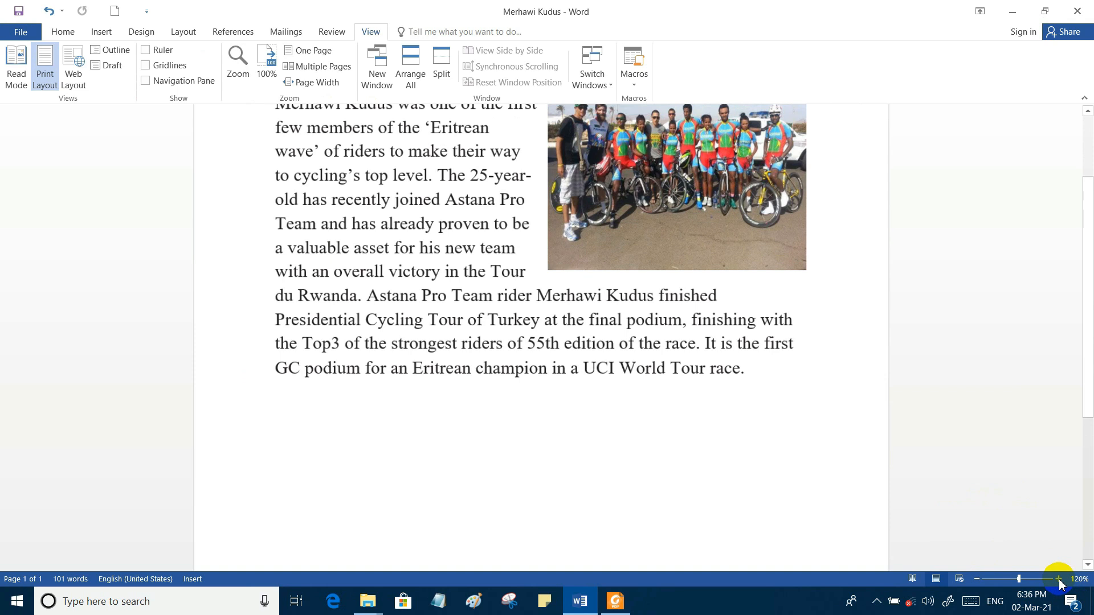
click(1059, 579)
click(1058, 579)
click(1059, 579)
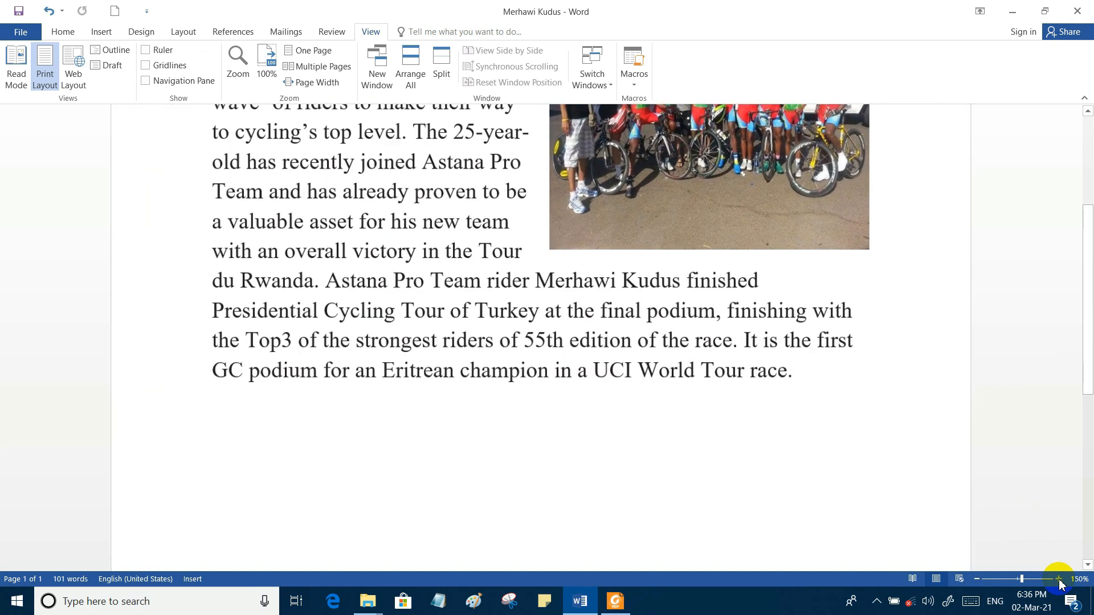
click(1058, 578)
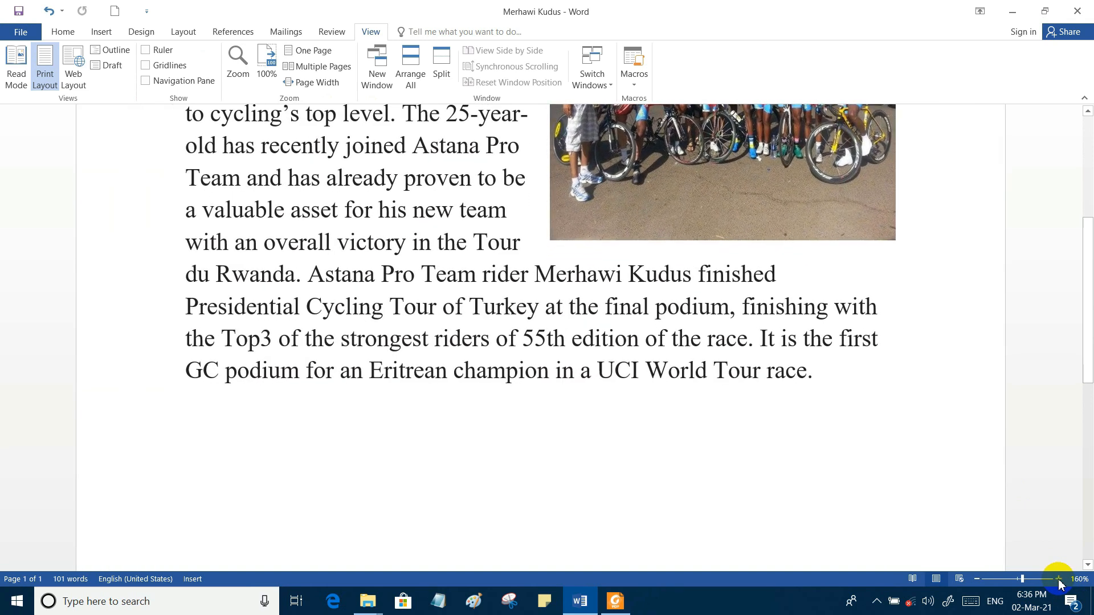
click(1058, 579)
click(1058, 579)
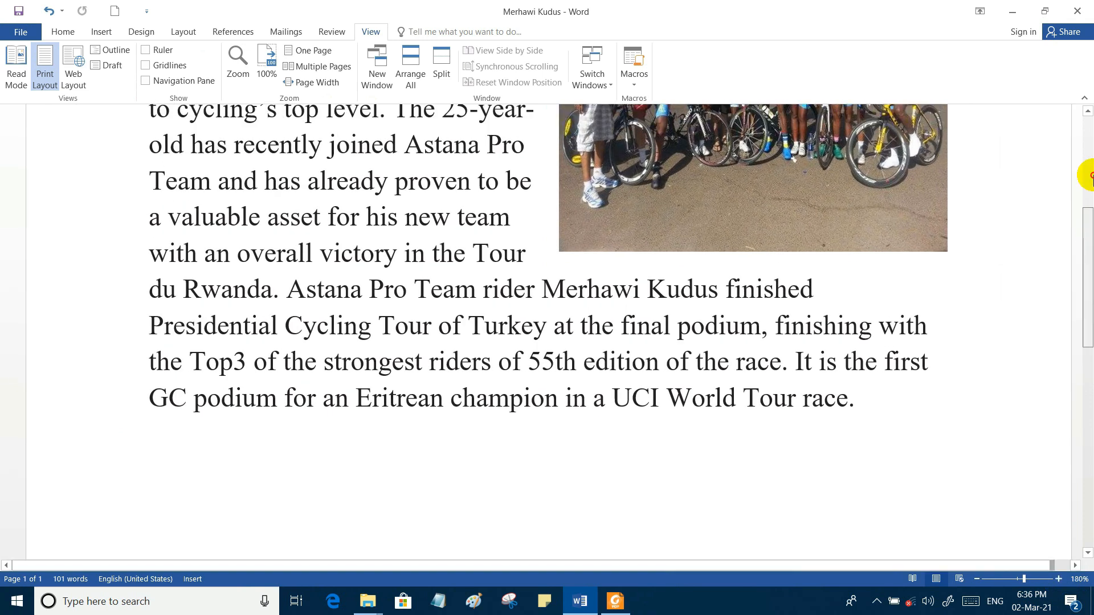
click(1089, 176)
drag(1092, 175, 1090, 214)
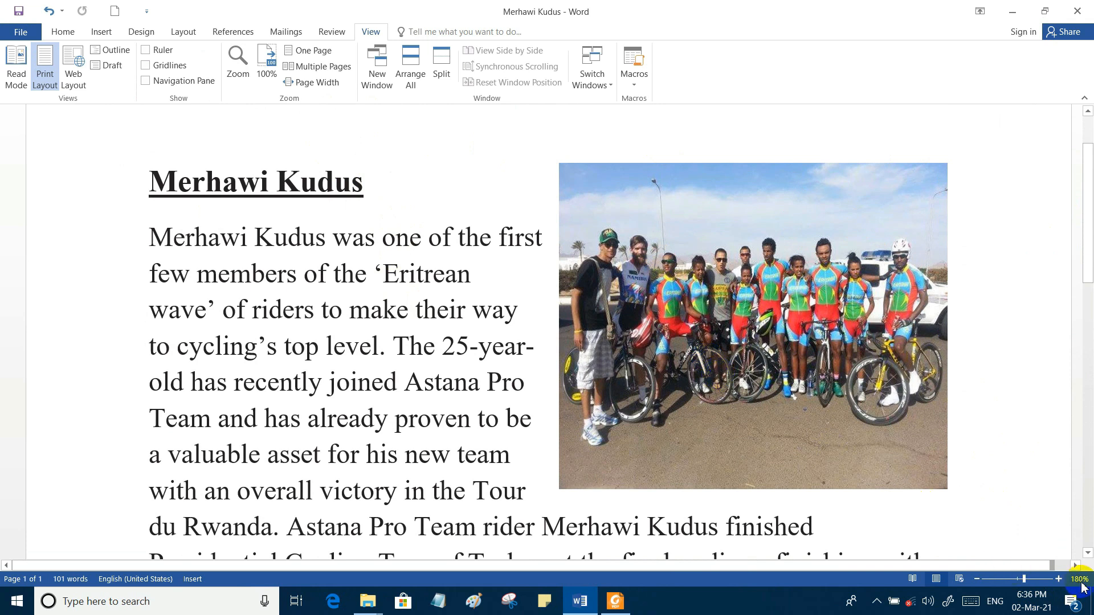
Step: Increase the document zoom stepwise to 260% and view the whole width of the photo up to the page top
click(1060, 580)
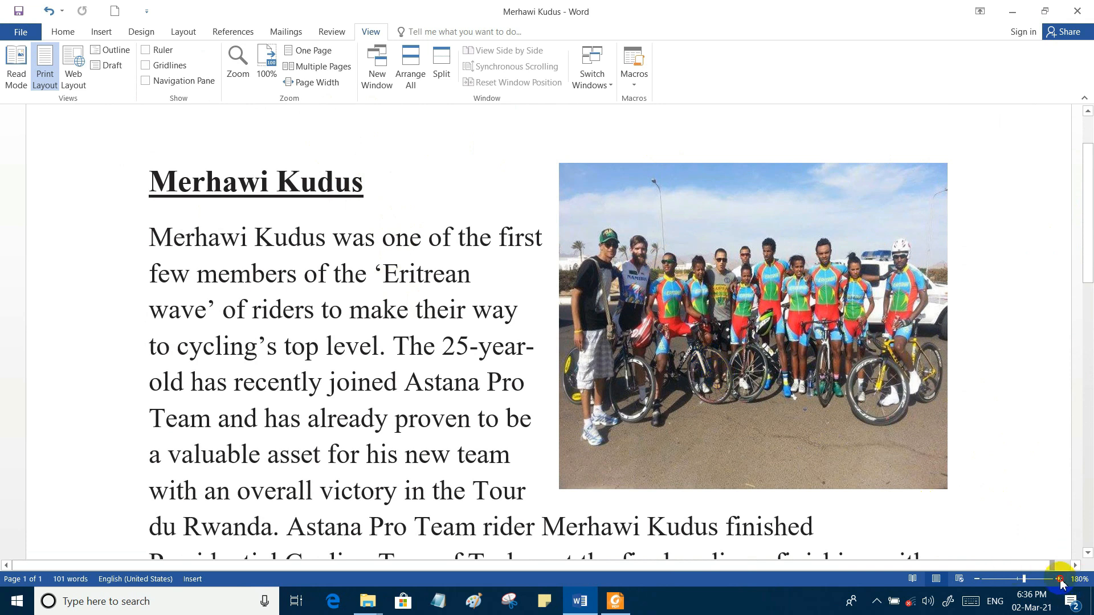
click(1060, 579)
click(1059, 579)
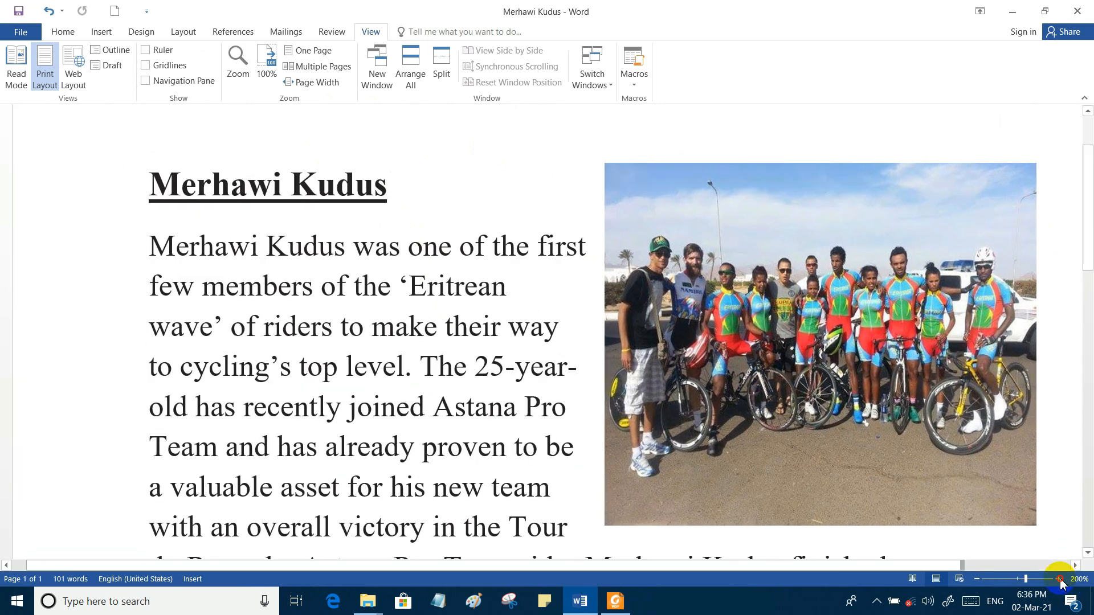
click(1060, 579)
click(1060, 579)
click(1060, 580)
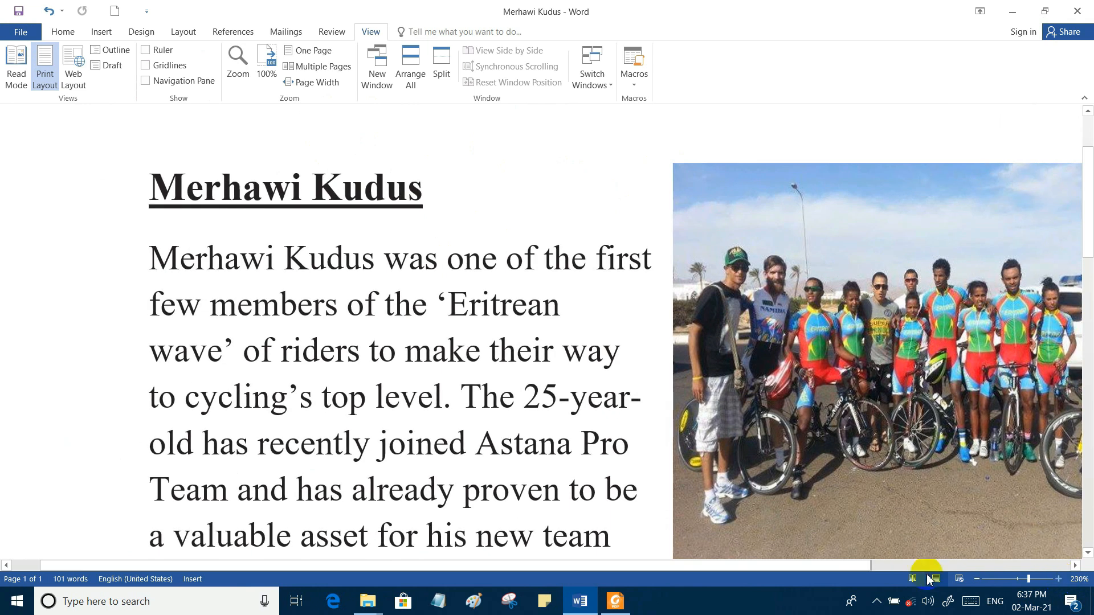
click(1060, 579)
click(1060, 579)
click(1059, 579)
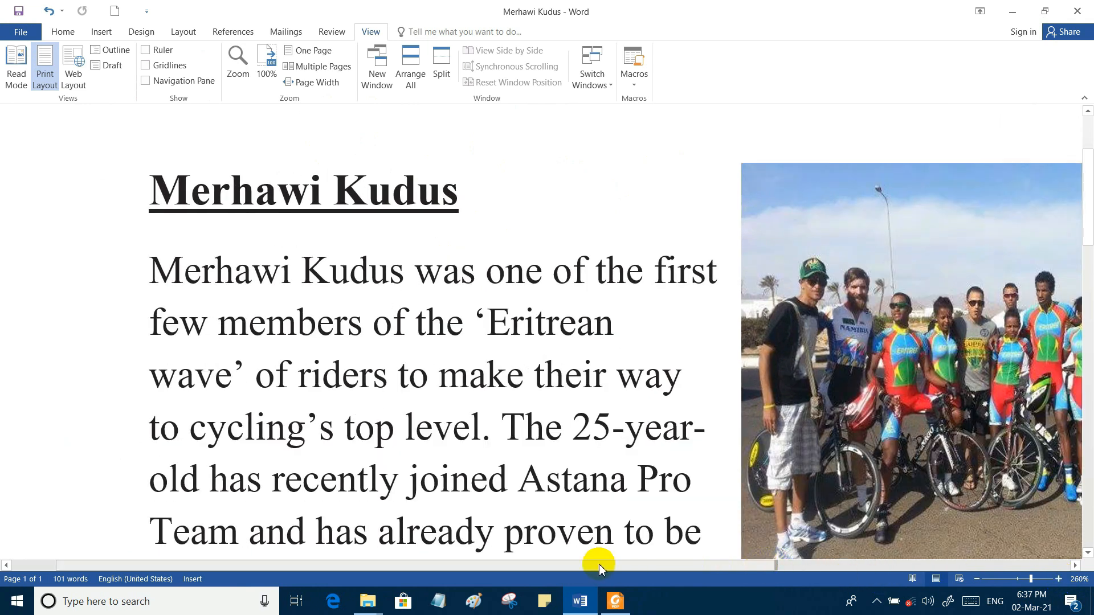
click(774, 567)
drag(569, 569, 641, 567)
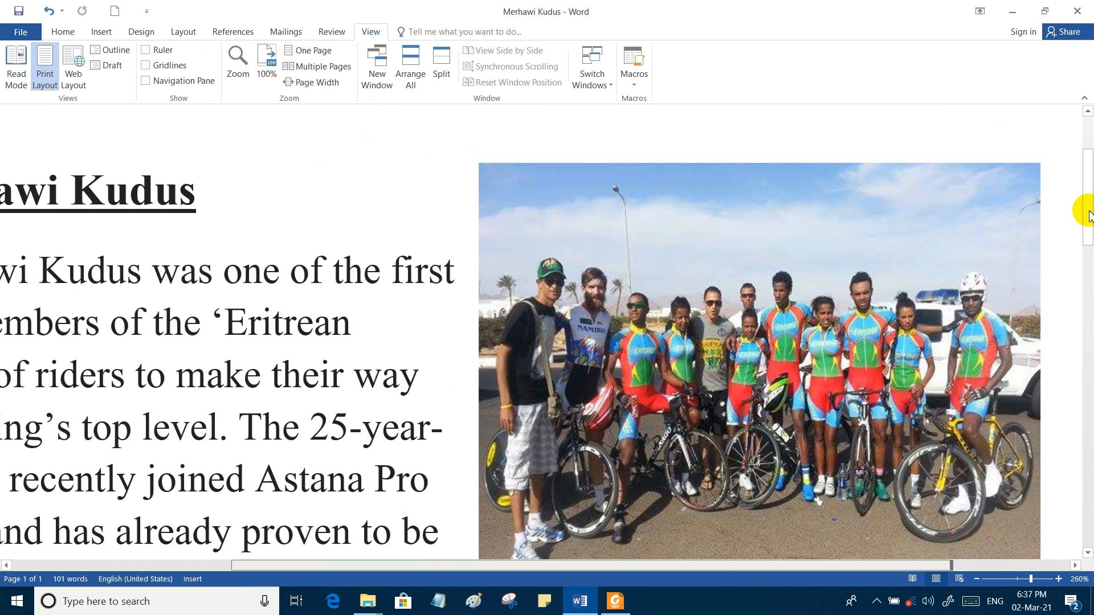
drag(1089, 212, 1091, 111)
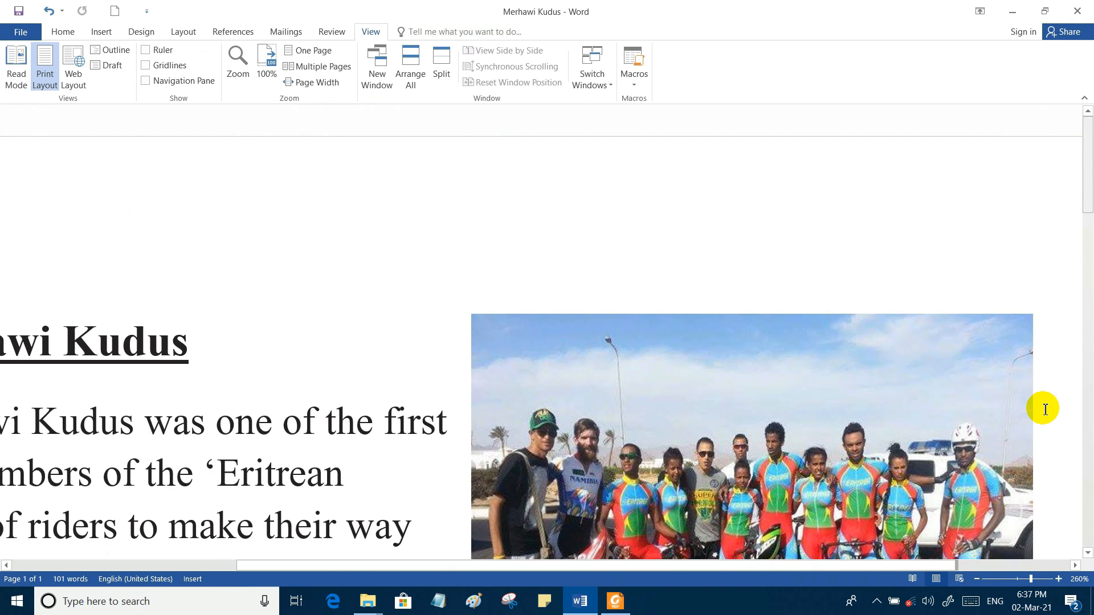
Step: Reduce the document zoom stepwise to 230% and on to about 41%, so the whole page fits
click(977, 579)
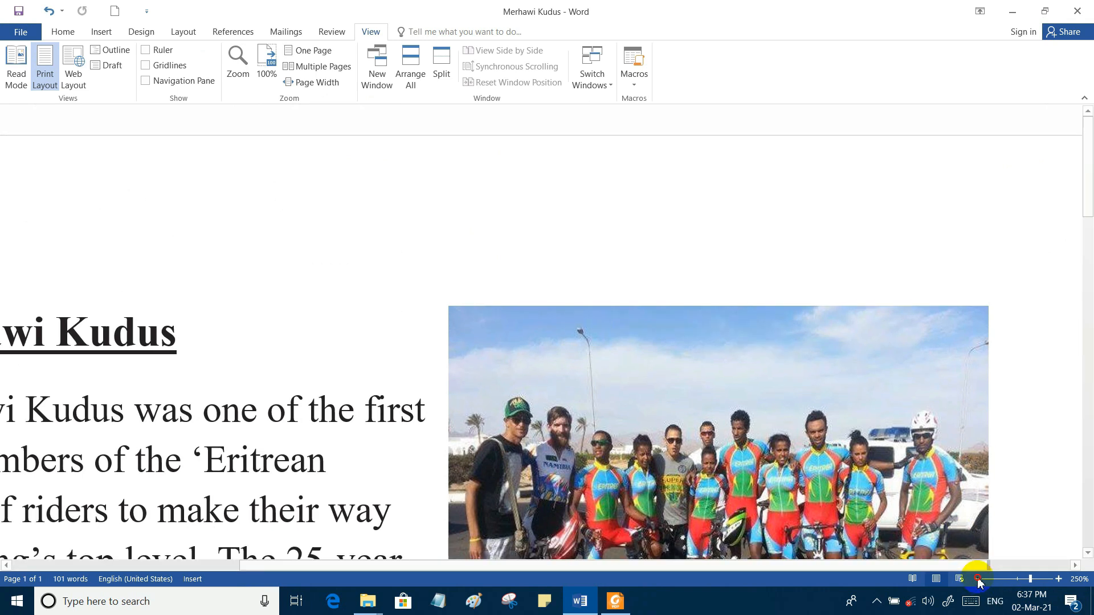
click(977, 579)
click(977, 579)
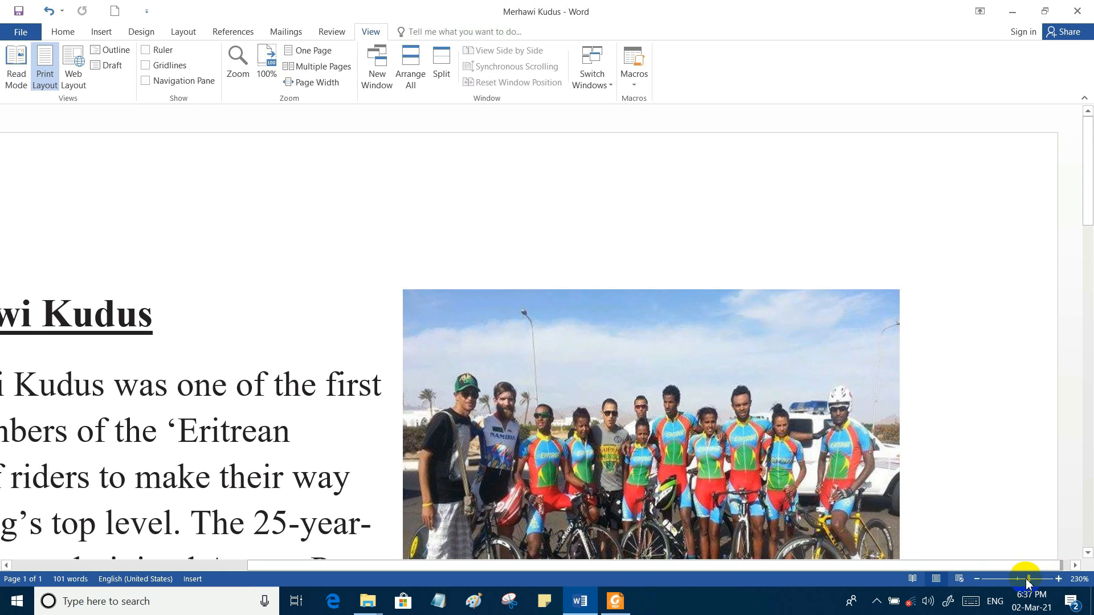
drag(1030, 582, 995, 582)
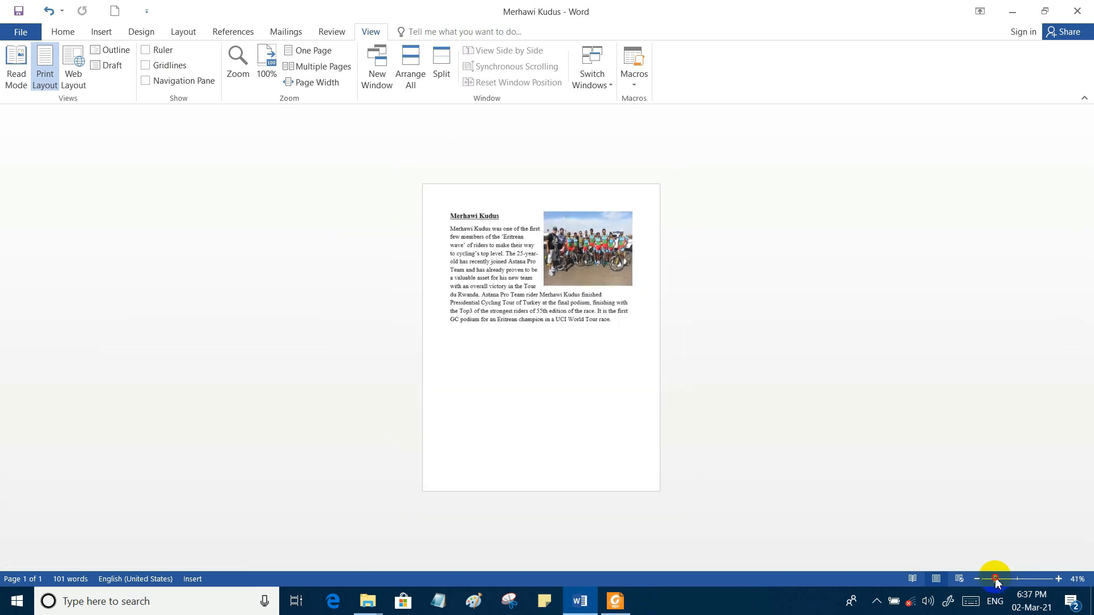
Step: Raise the document zoom to 100% and on to about 234%, and view the heading and photo
drag(1006, 581, 1017, 582)
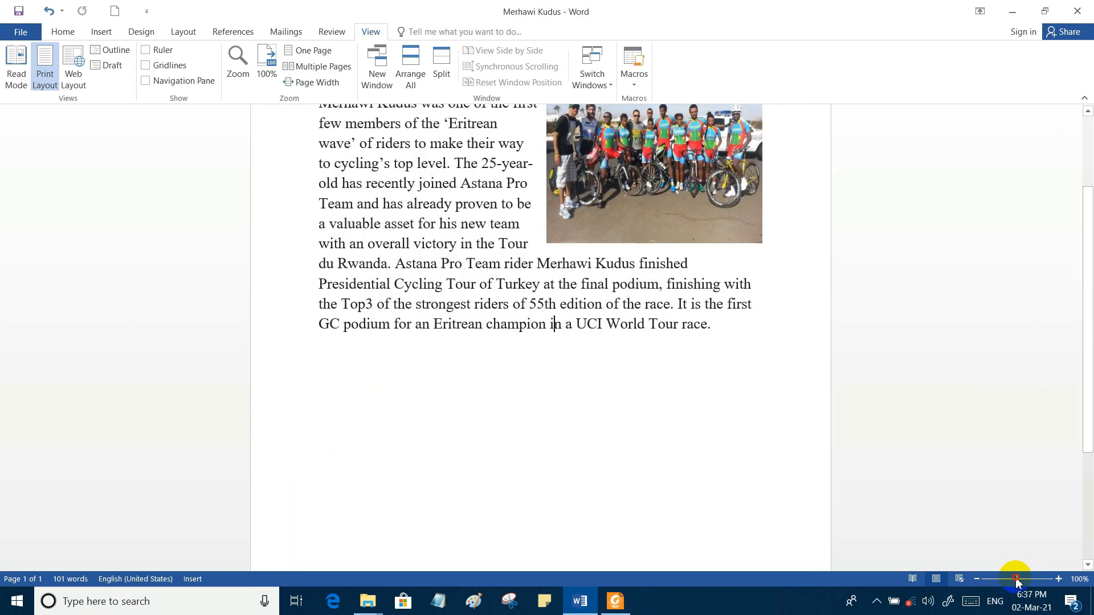
drag(1021, 581, 1025, 579)
scroll(1082, 256, up, 3)
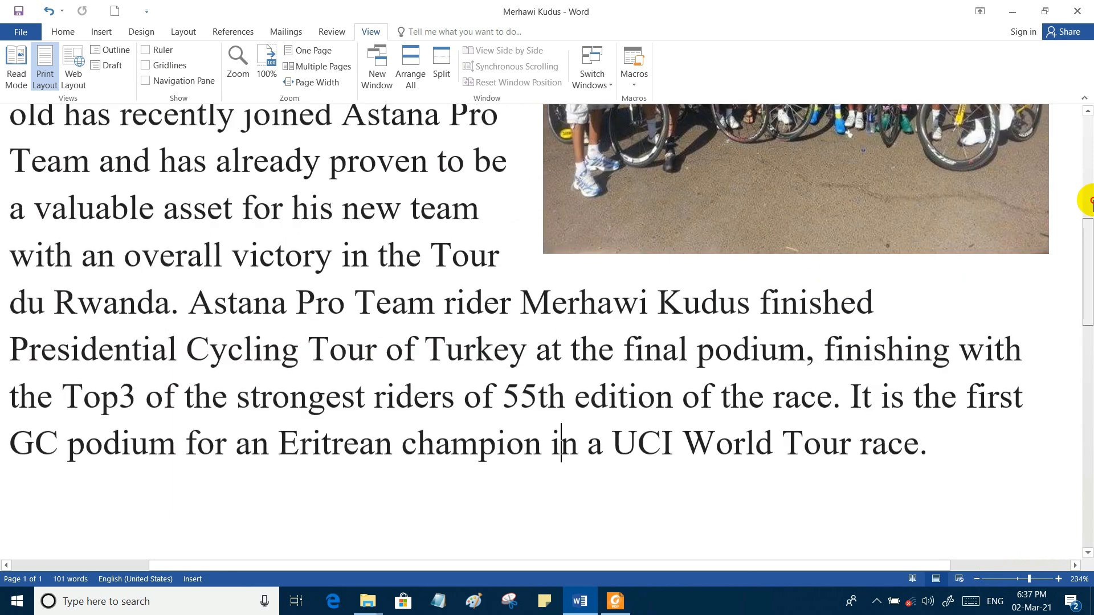
scroll(1089, 213, up, 5)
scroll(1089, 225, down, 2)
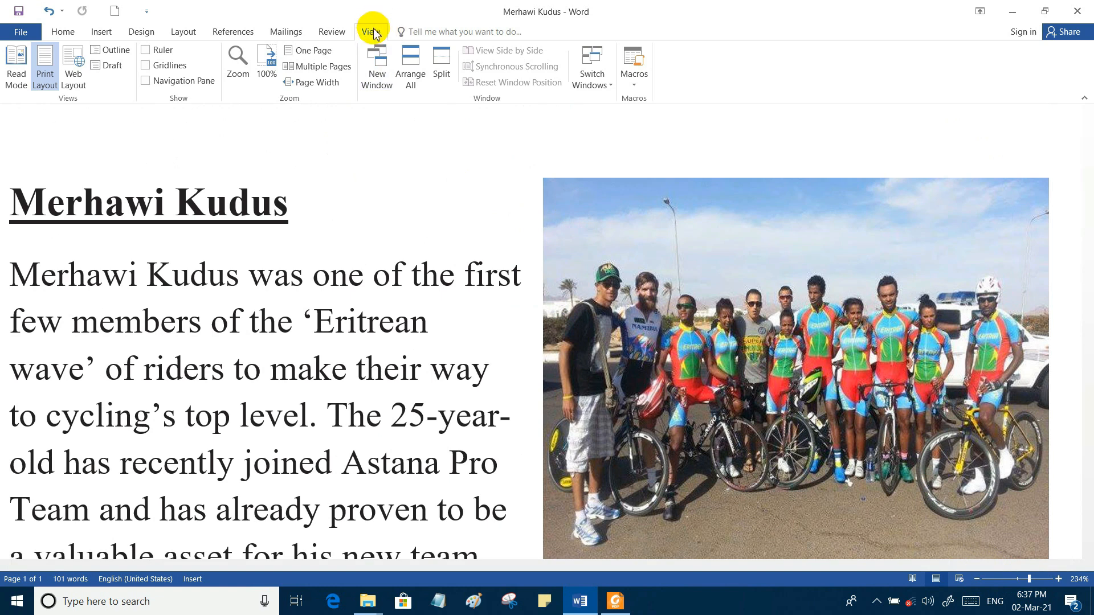
Step: Set the document zoom to the preset 75% through the Zoom dialog
click(237, 63)
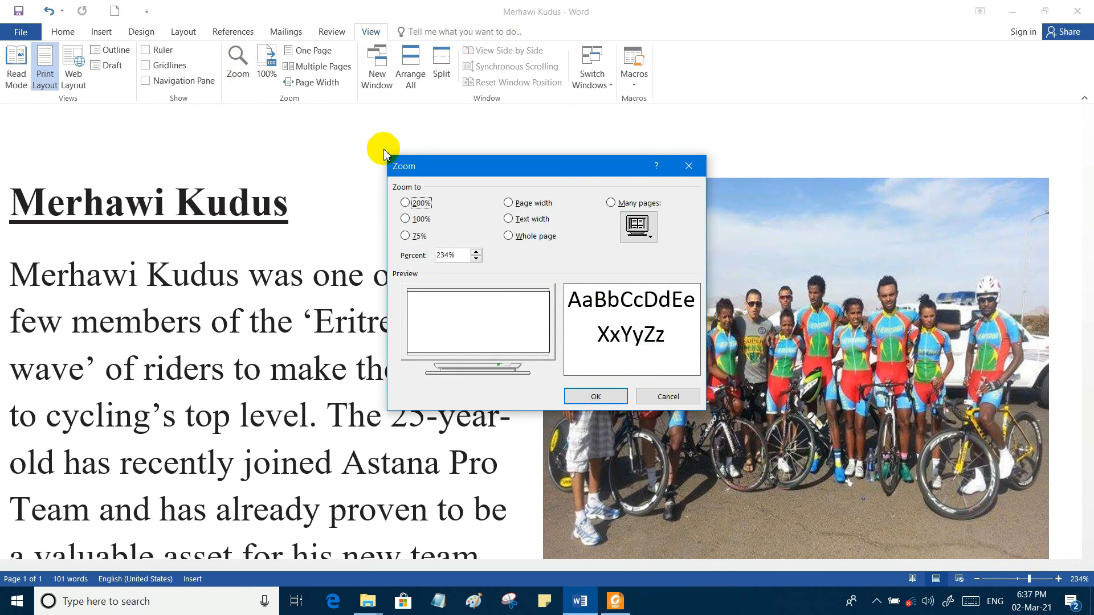
click(405, 235)
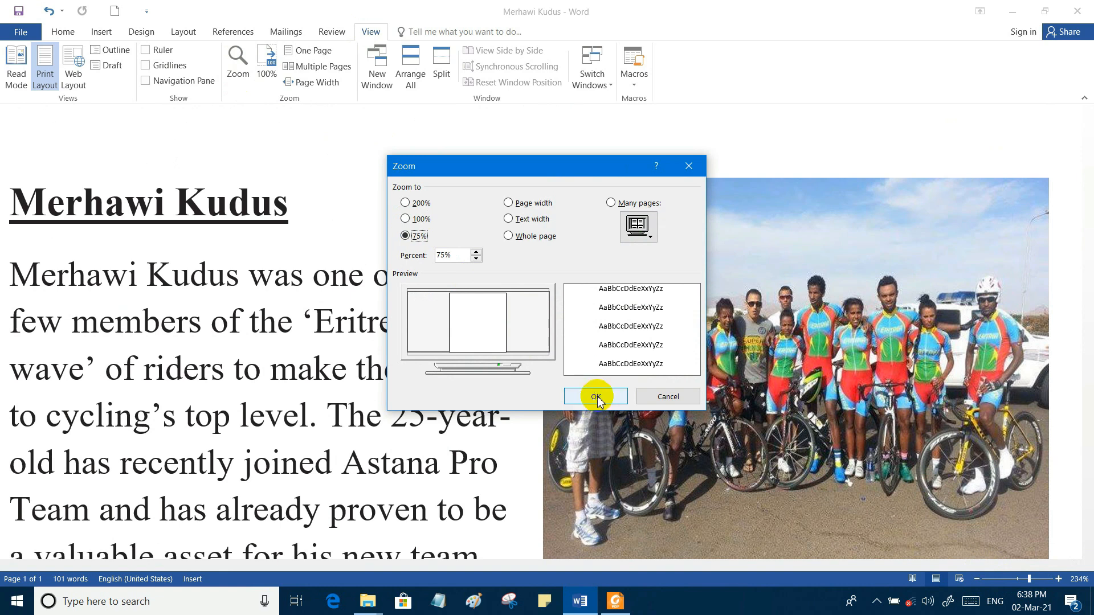
click(596, 397)
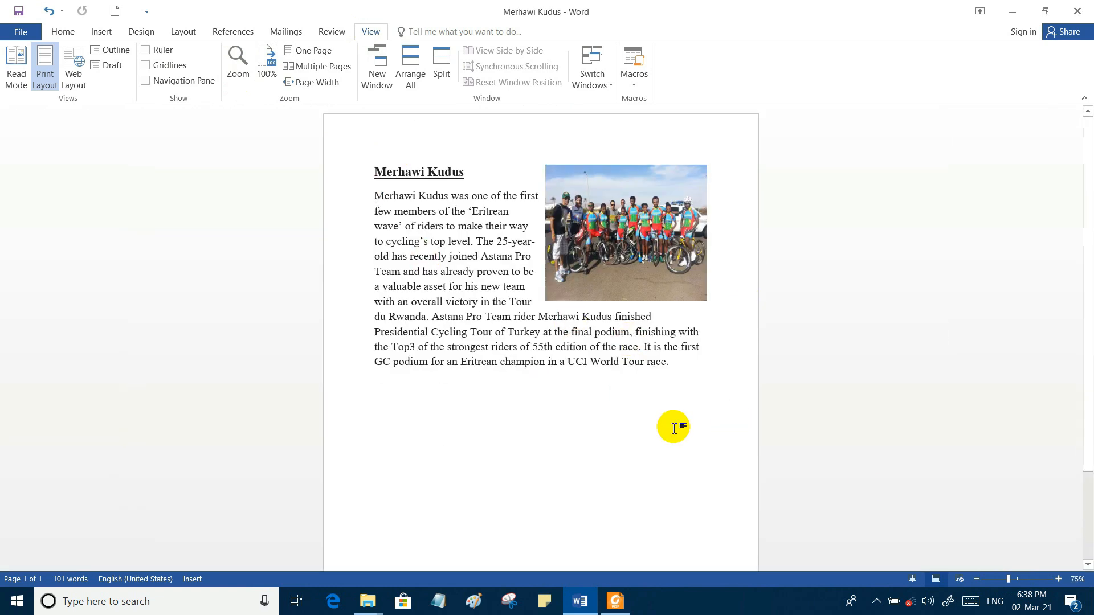
Step: Set the document zoom to the preset 100% through the Zoom dialog
click(1077, 581)
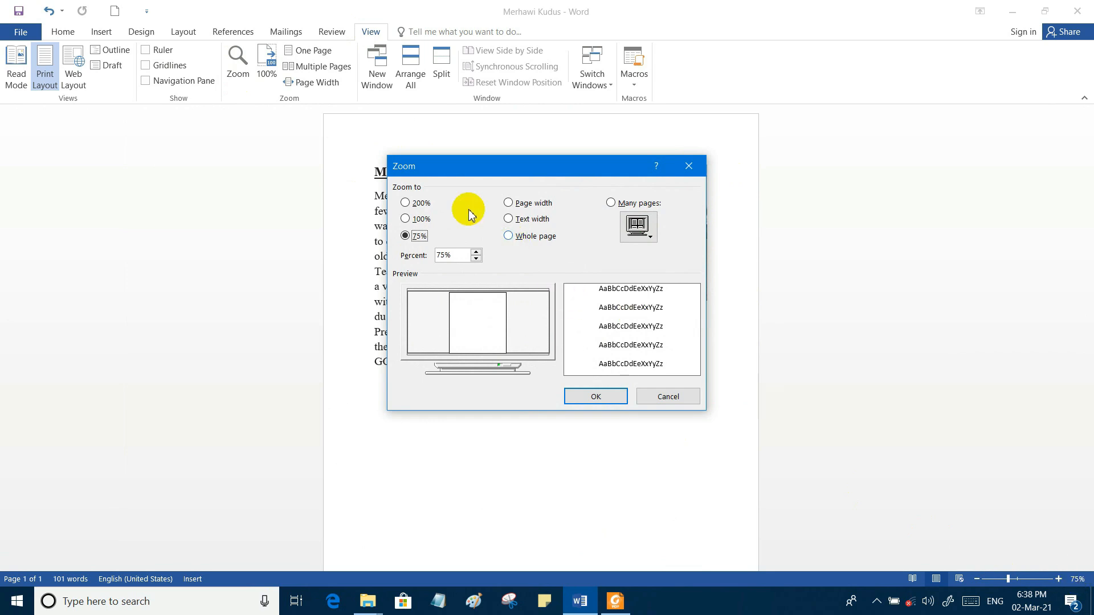
click(685, 170)
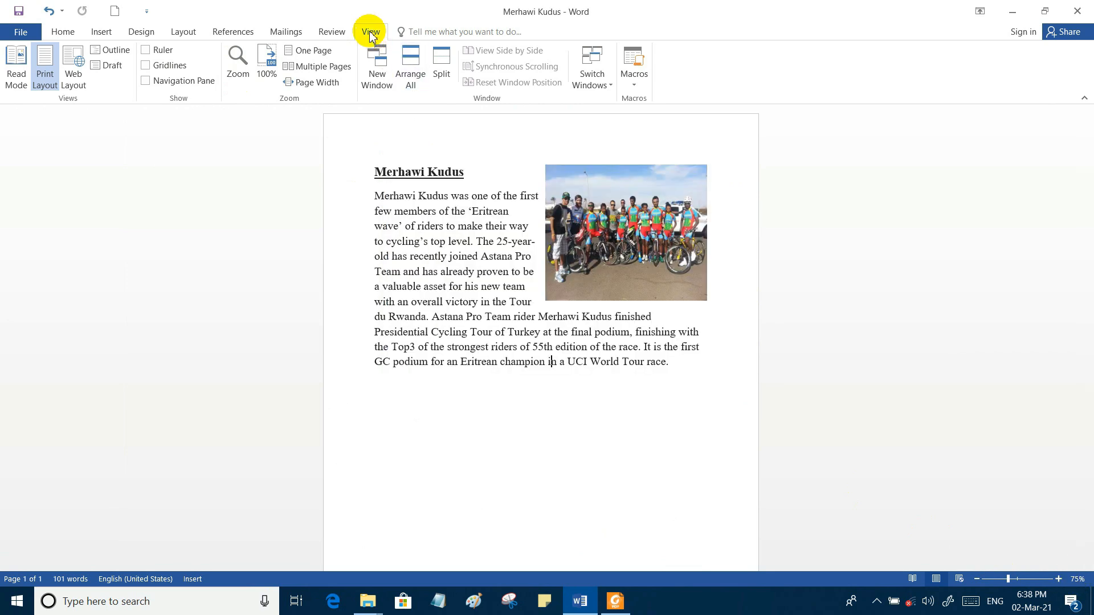
click(233, 57)
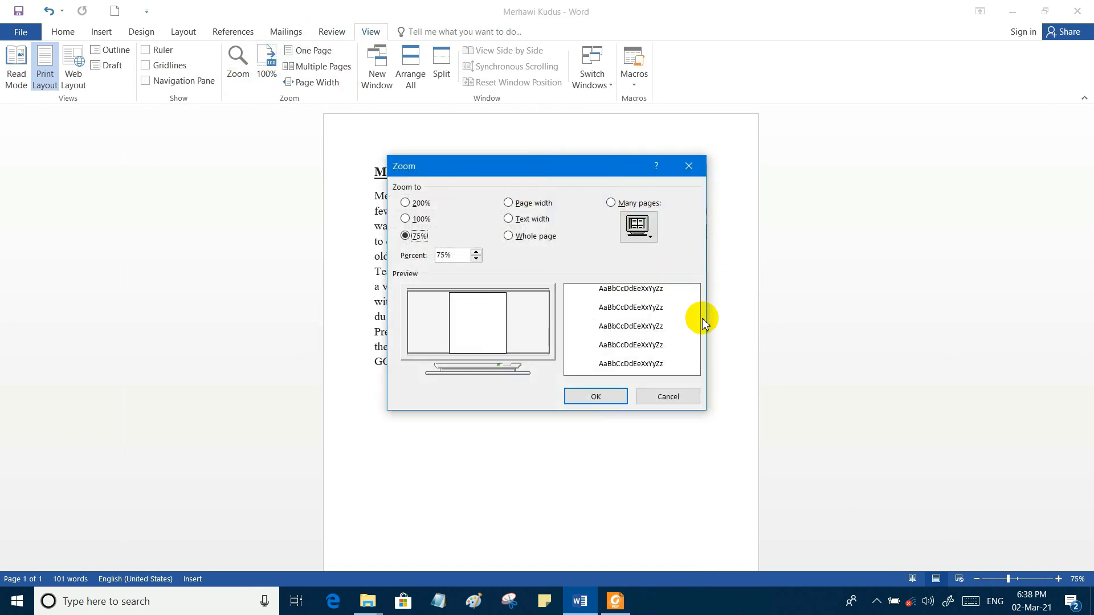
click(422, 220)
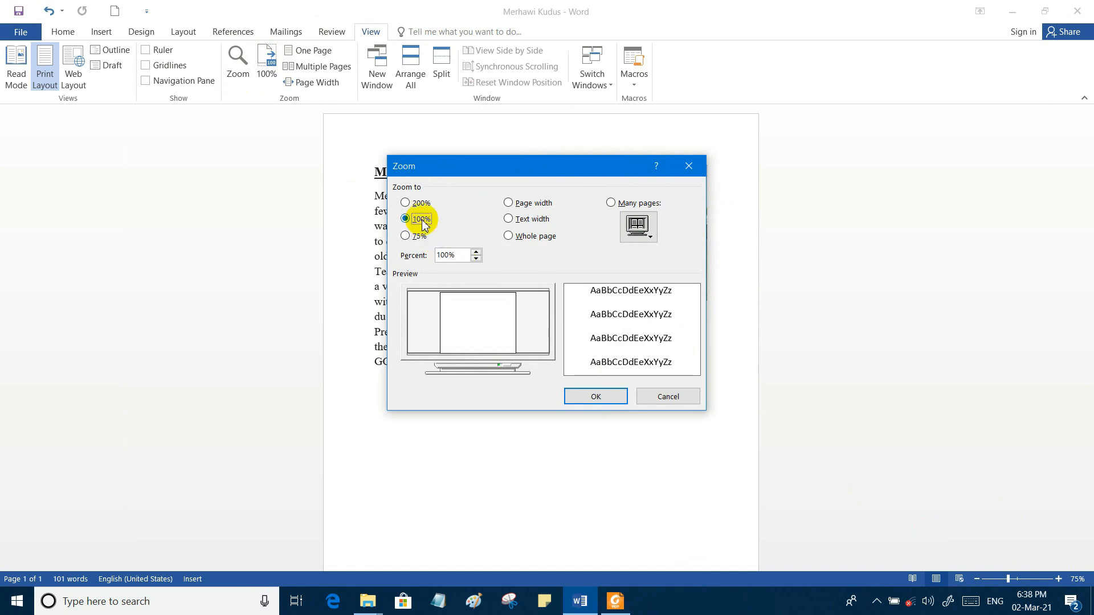
click(596, 397)
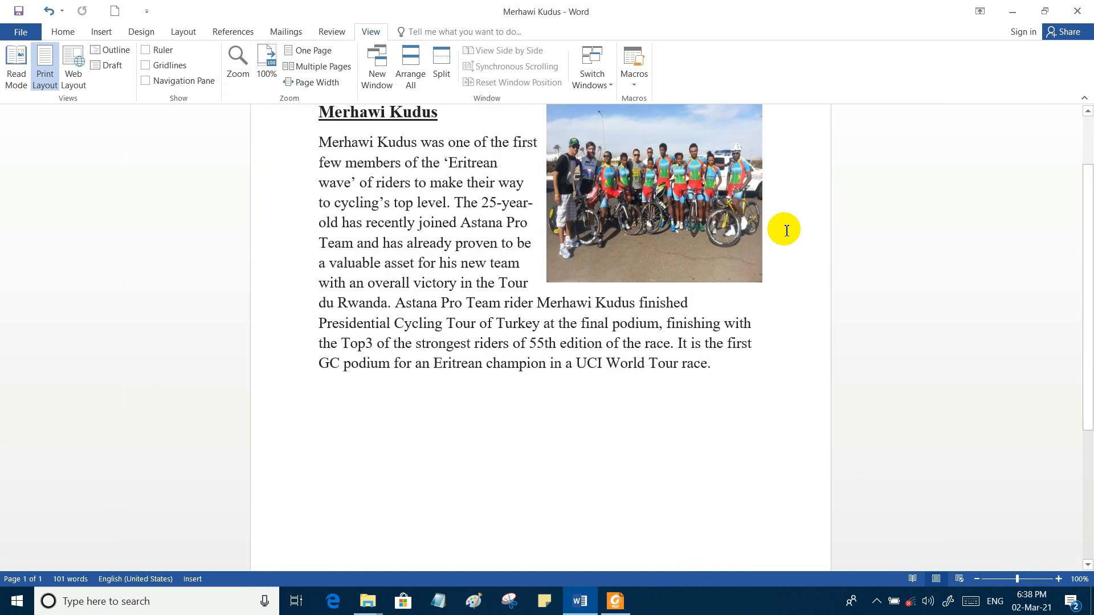
Step: Set the document zoom to the preset 200% through the Zoom dialog
click(236, 68)
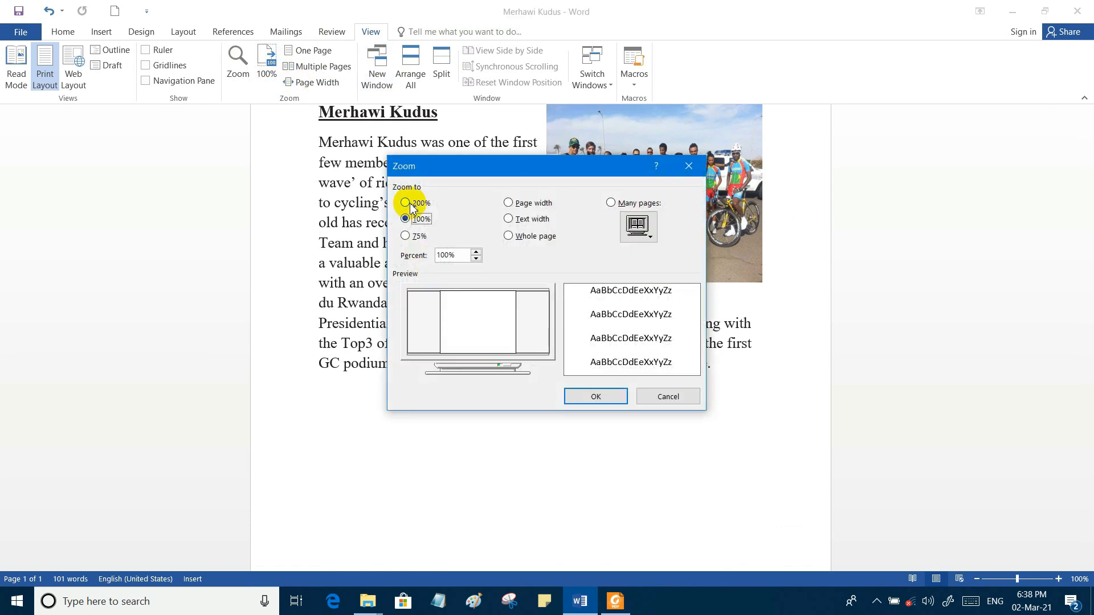
click(411, 203)
click(598, 397)
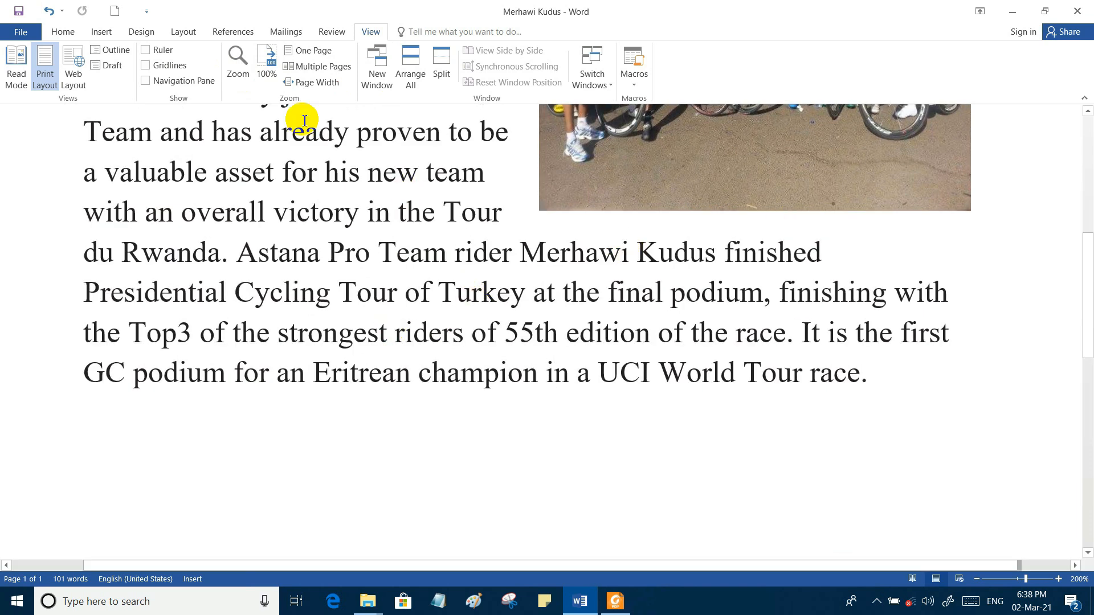
Step: Try custom zoom percentages of 205% and 203% in the Zoom dialog, and apply the Page width option instead
click(239, 71)
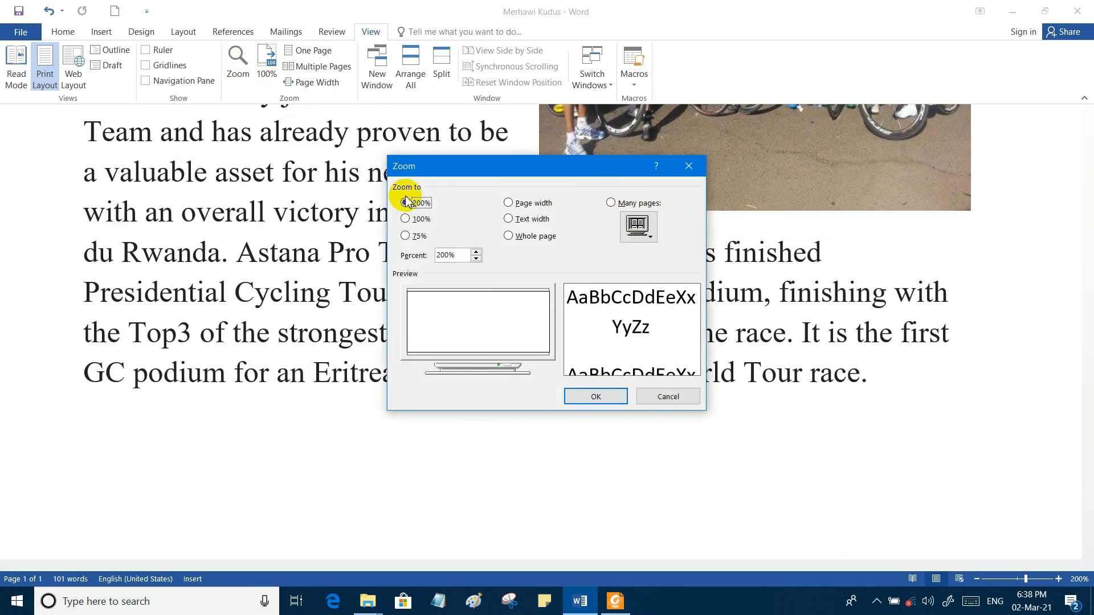
double_click(450, 255)
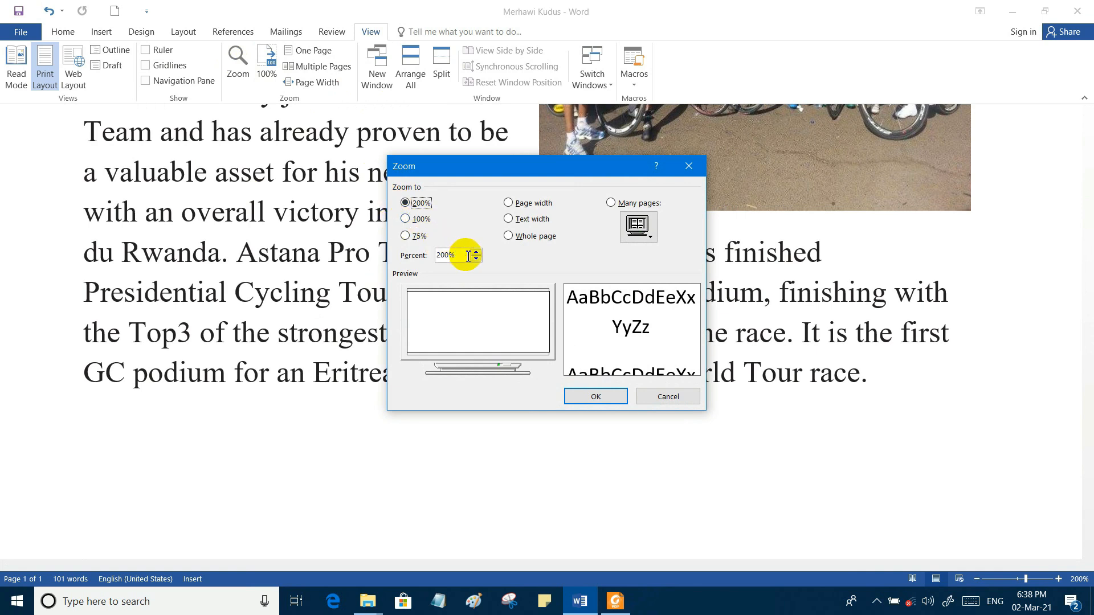
click(476, 253)
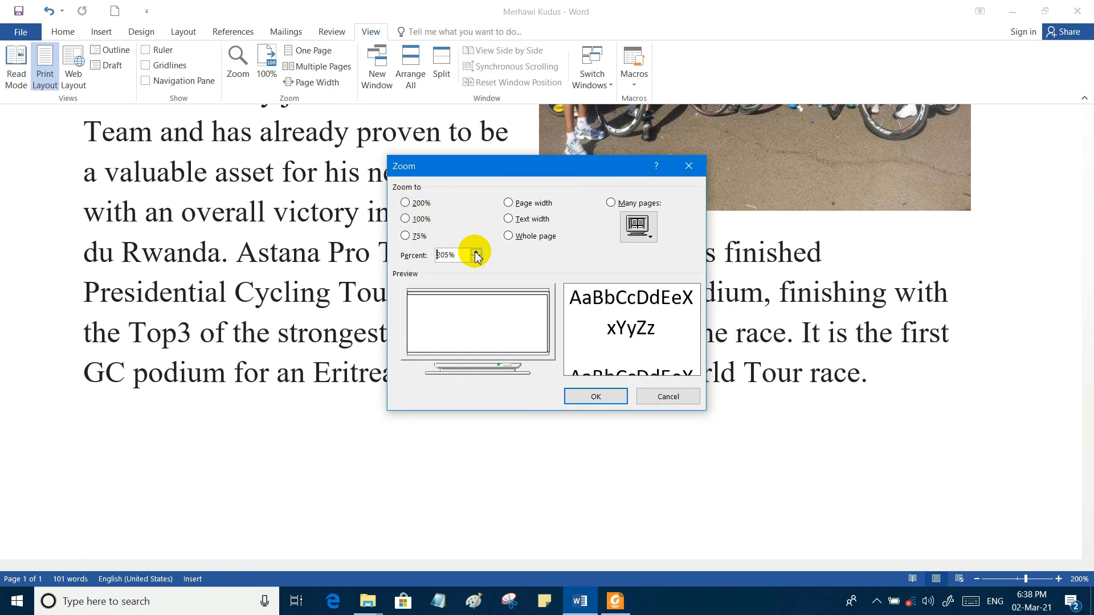
double_click(445, 261)
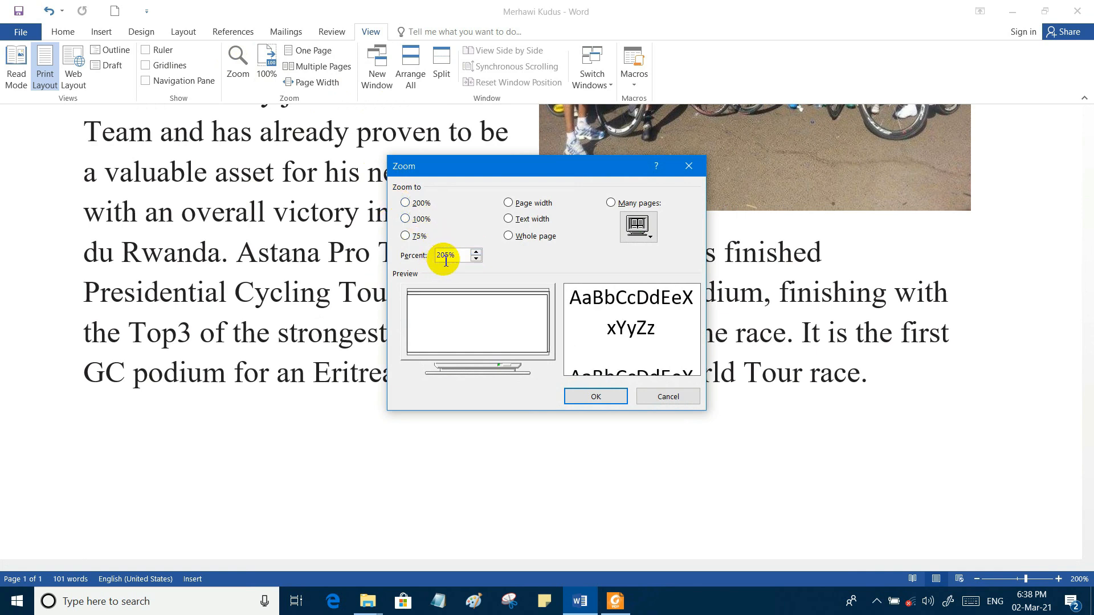
click(476, 258)
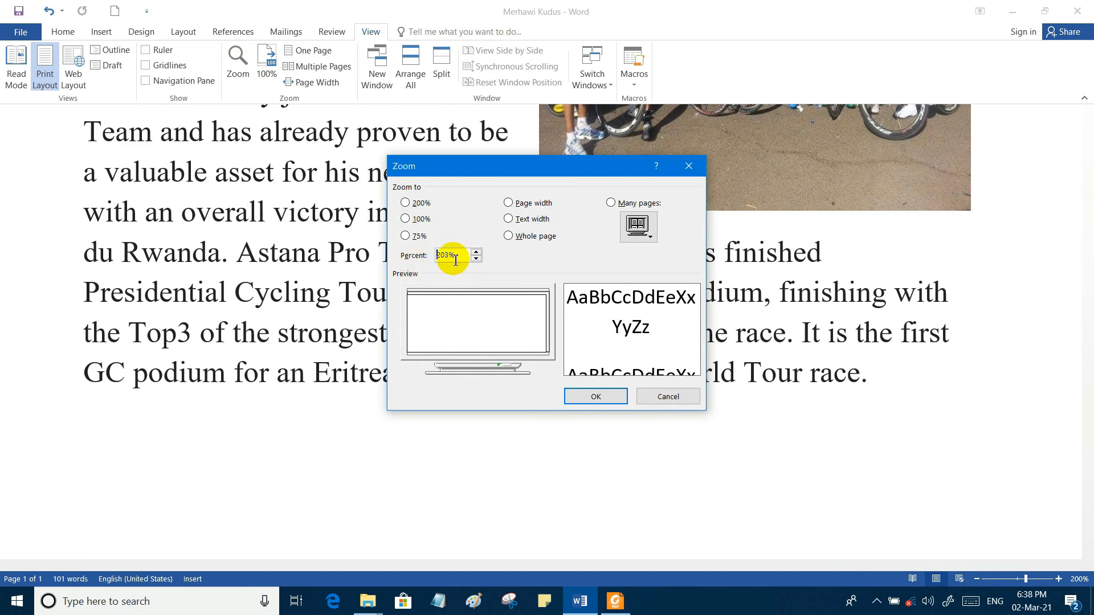
click(509, 204)
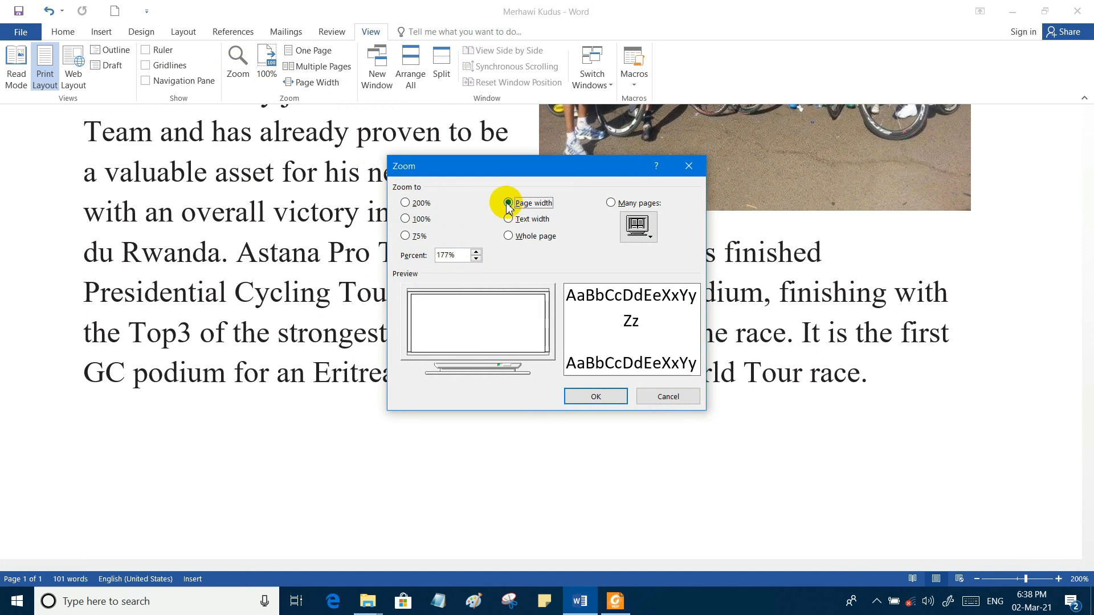
click(596, 396)
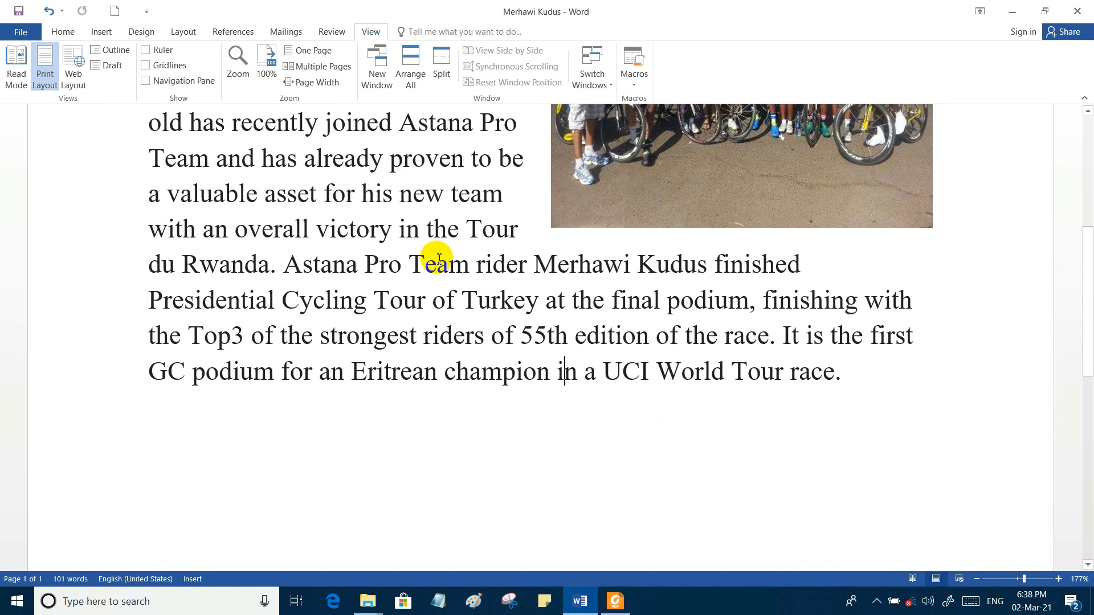
Step: Fit the document zoom to Text width through the Zoom dialog, and view the heading and photo
click(240, 57)
click(531, 220)
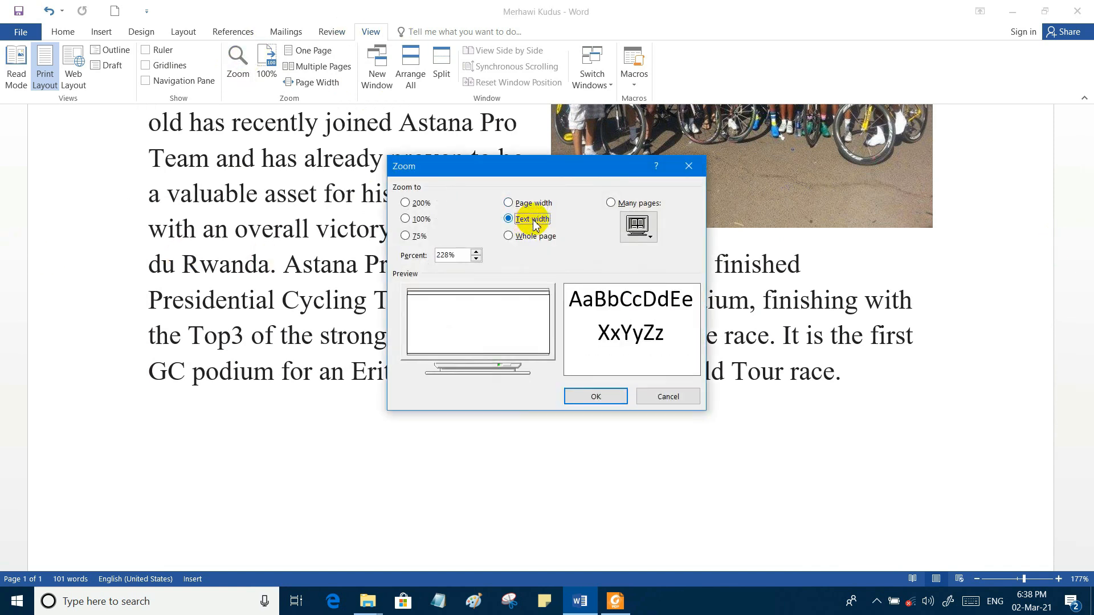
click(596, 394)
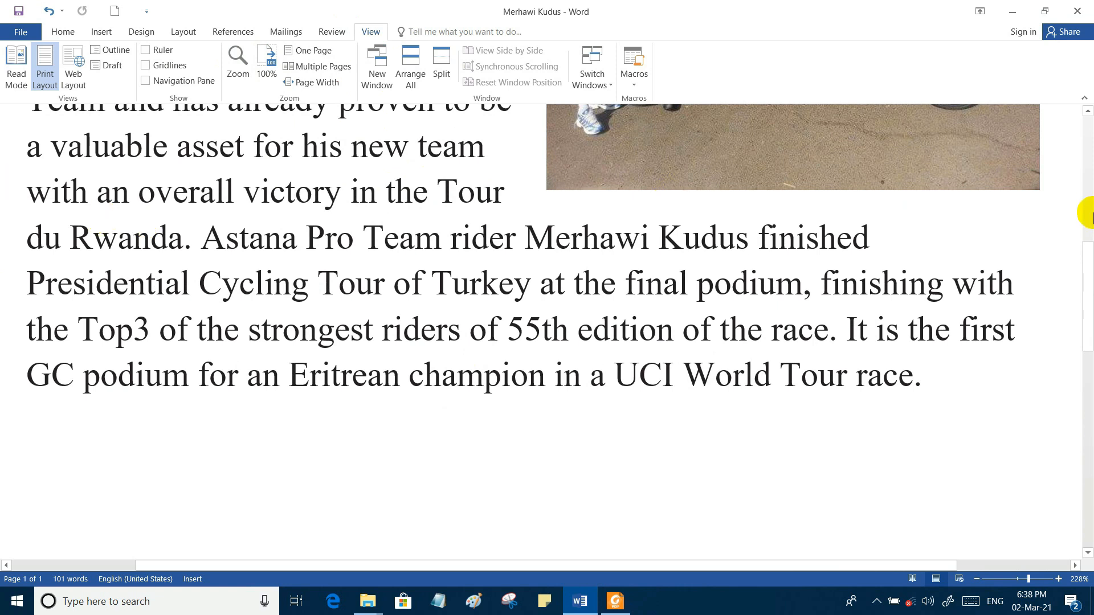
drag(1085, 288, 1092, 151)
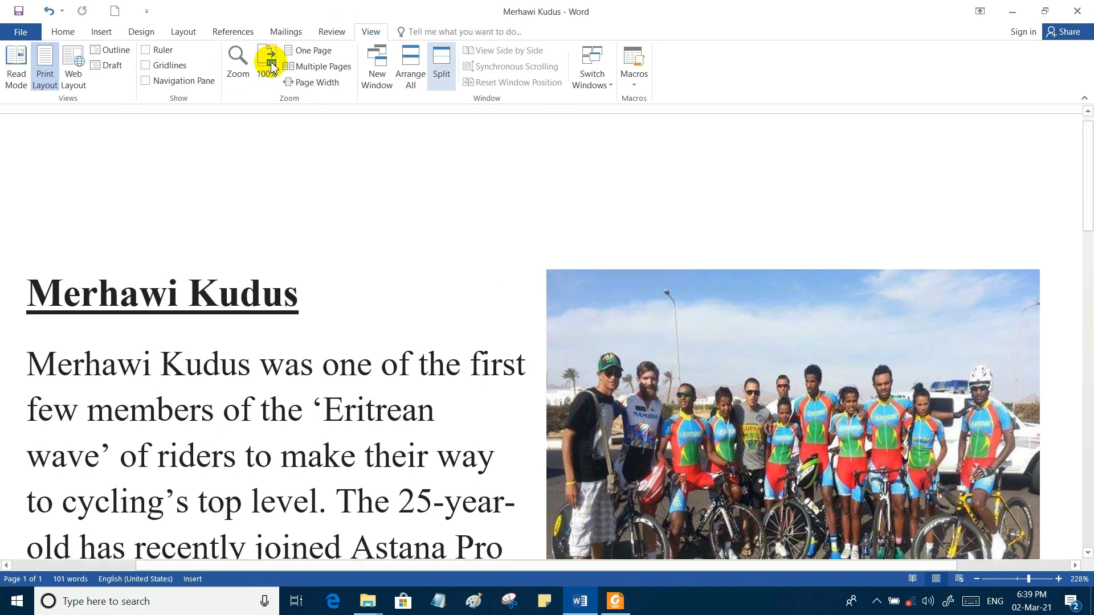
Step: Fit the document zoom to Whole page through the Zoom dialog
click(238, 64)
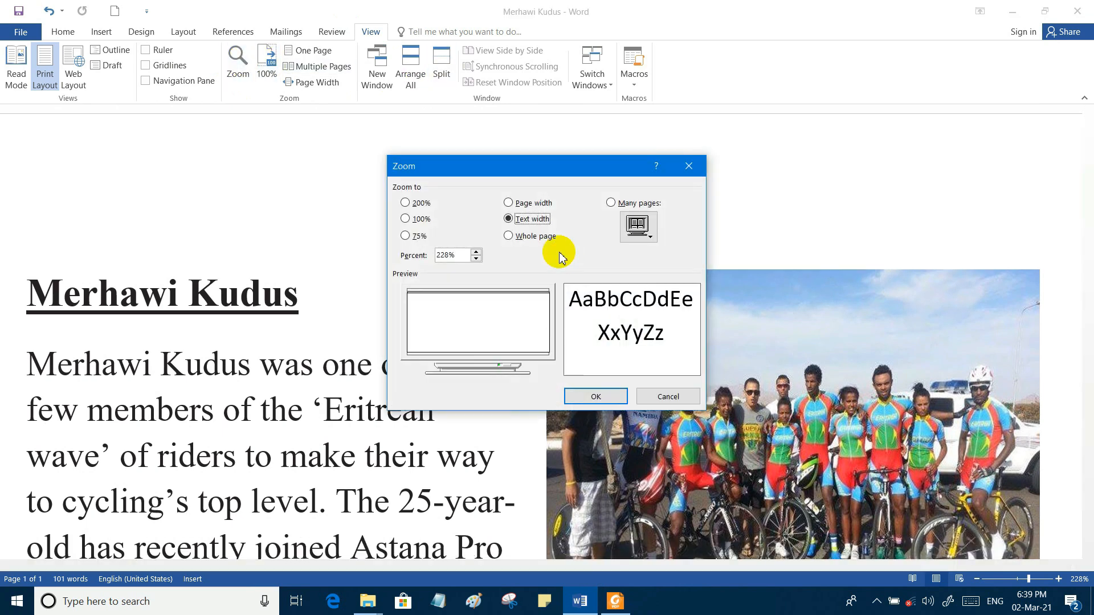
click(523, 239)
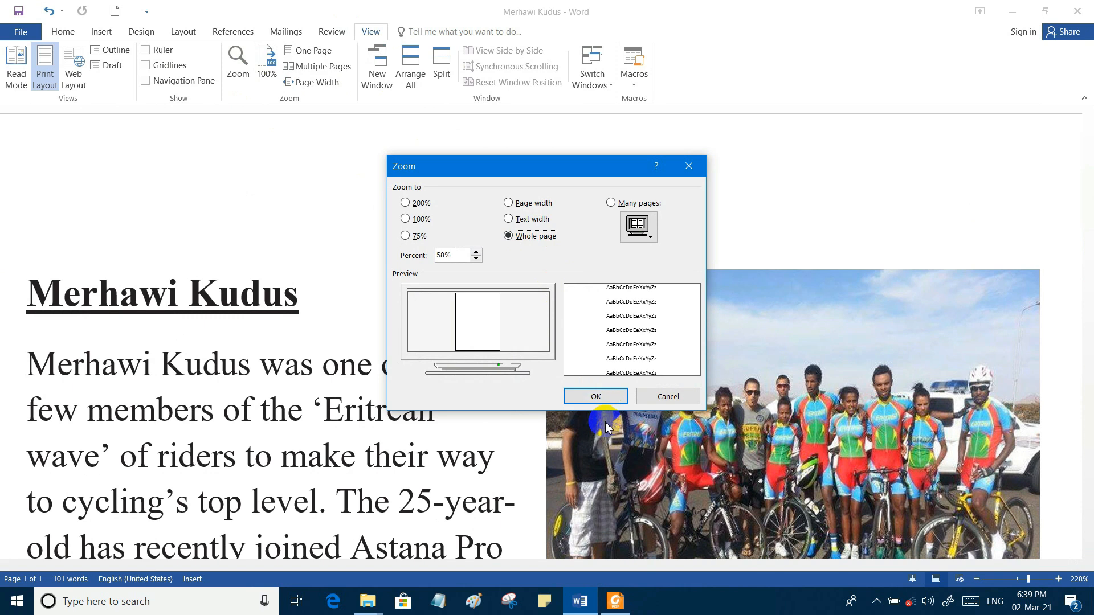
click(604, 397)
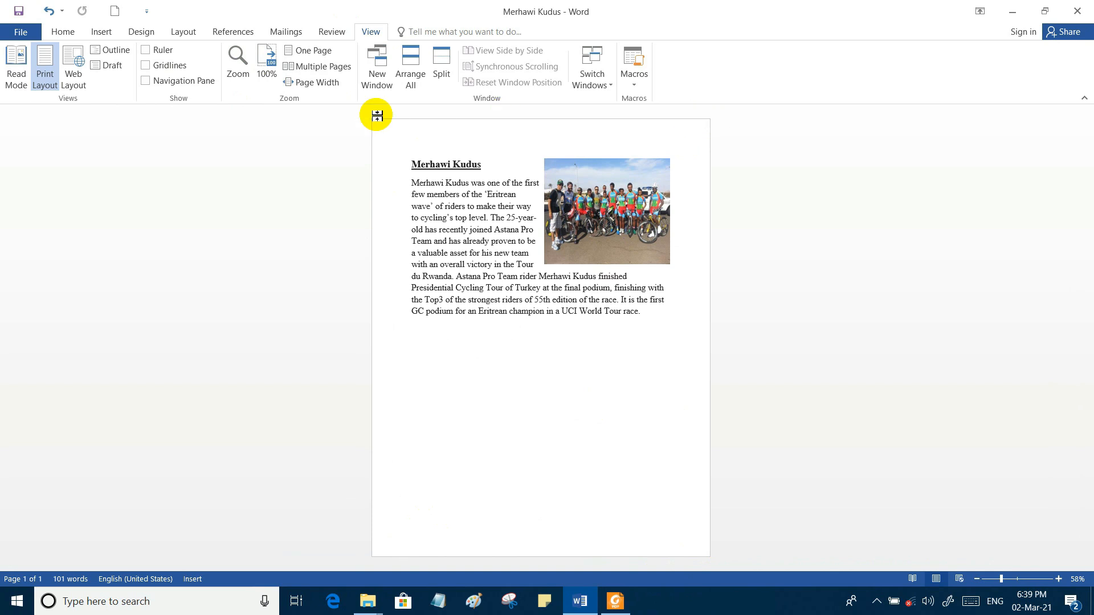
Step: Set the document zoom to Many pages with a 1 x 2 Pages arrangement through the Zoom dialog
click(237, 64)
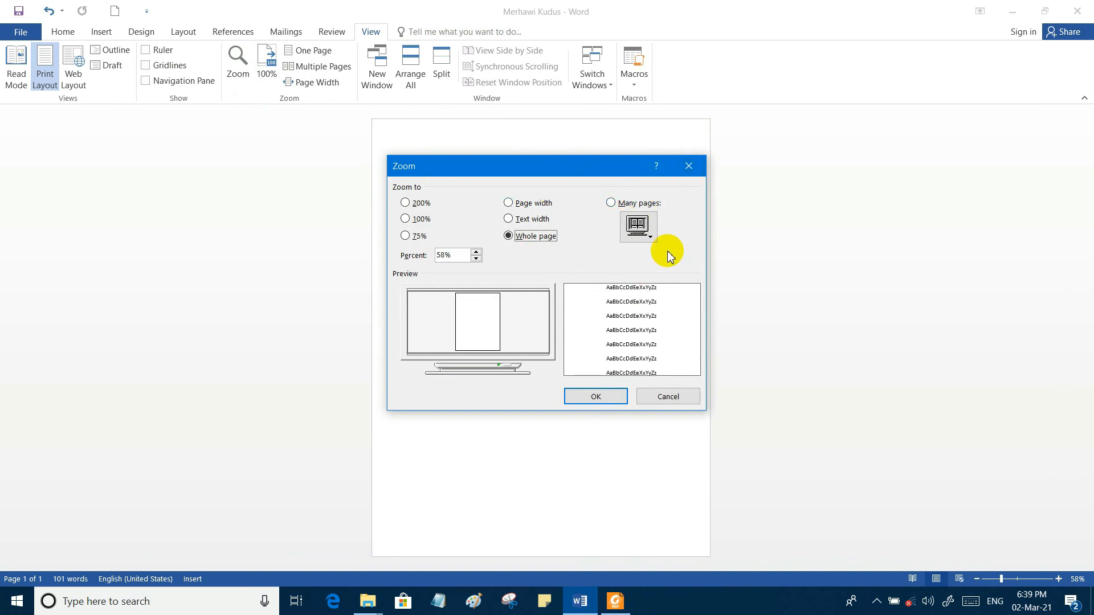
click(613, 205)
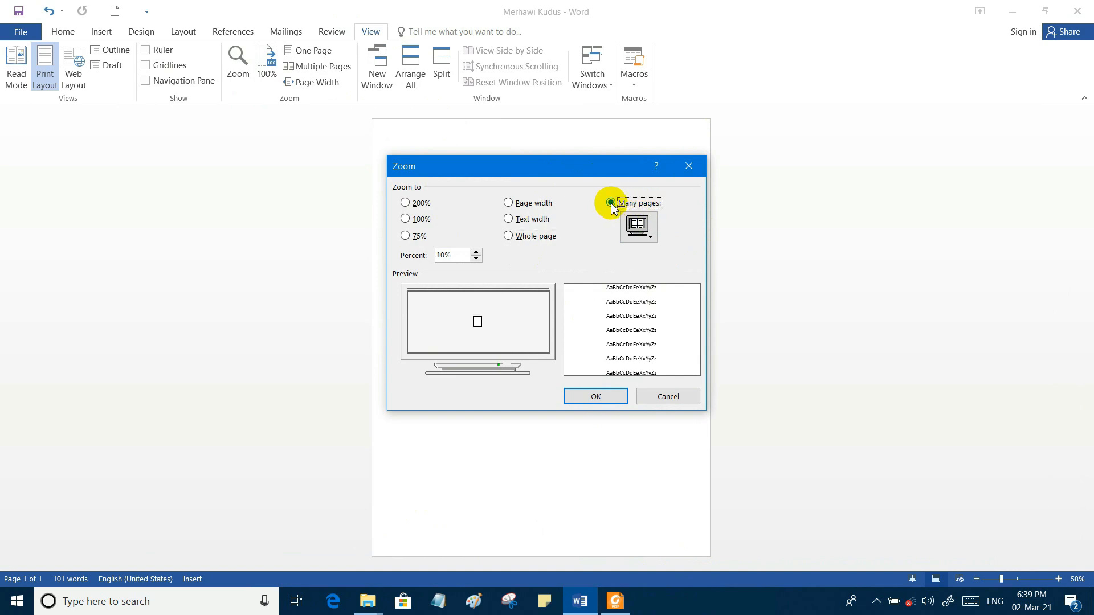
click(652, 232)
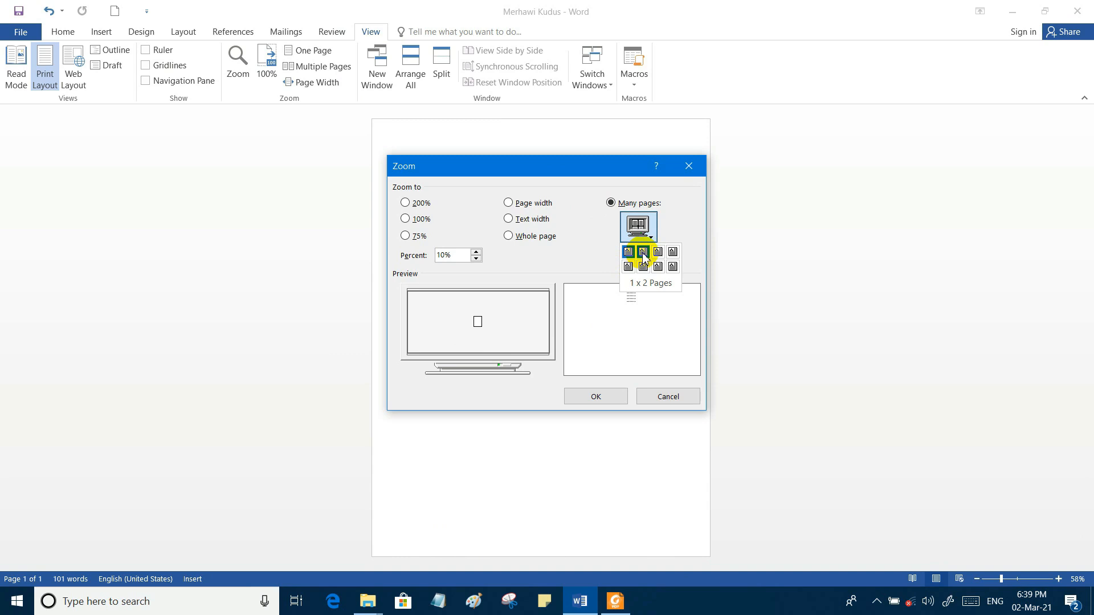
click(643, 253)
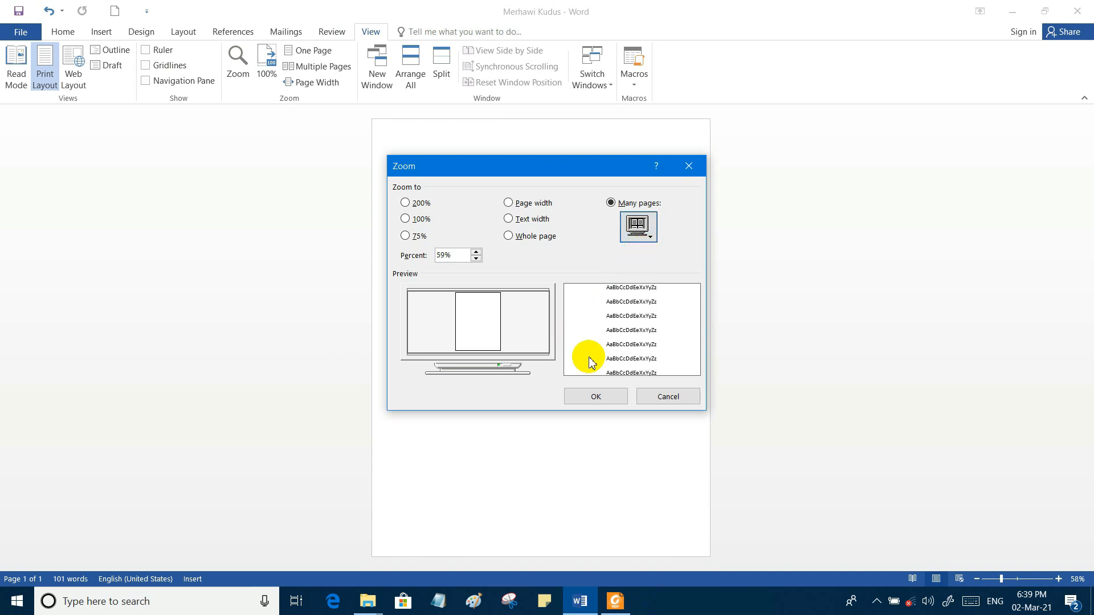
click(596, 397)
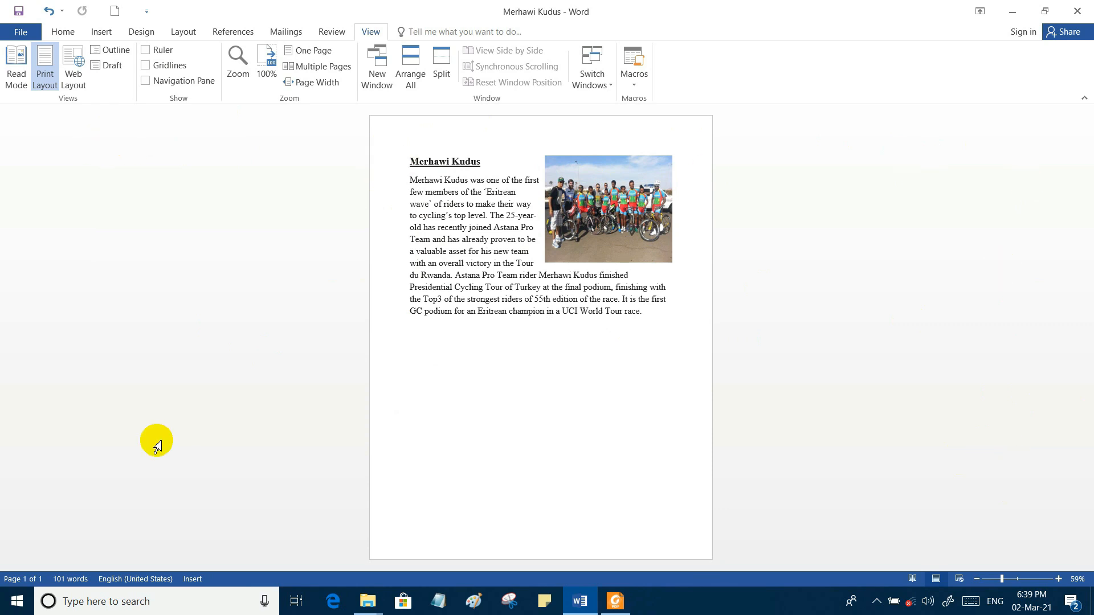
Step: Try Many pages with a single page and the Page width option in the Zoom dialog, and apply Whole page
click(238, 62)
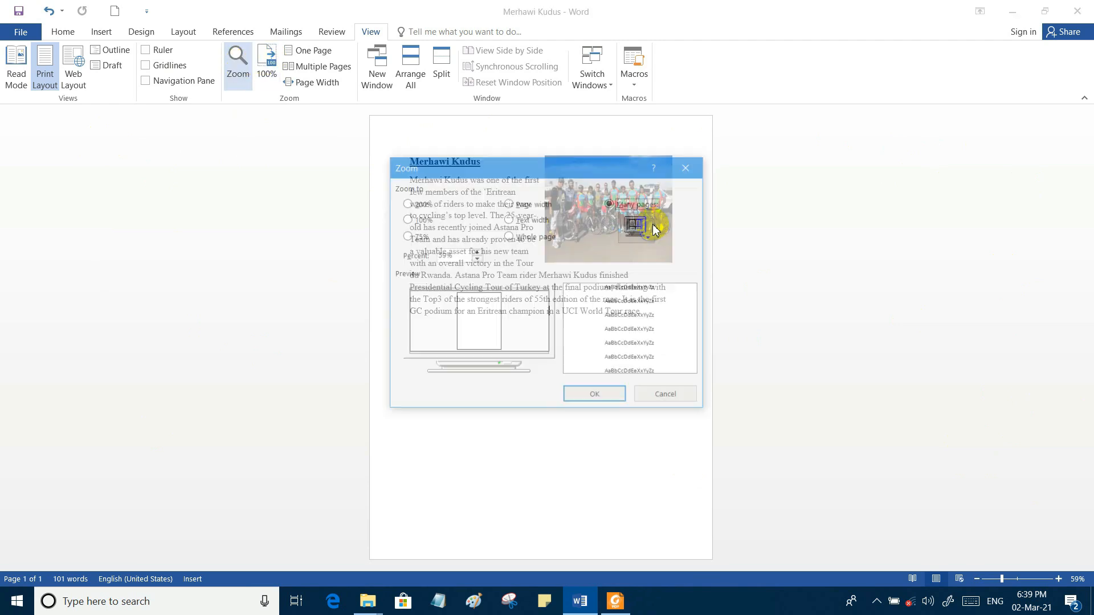
click(653, 228)
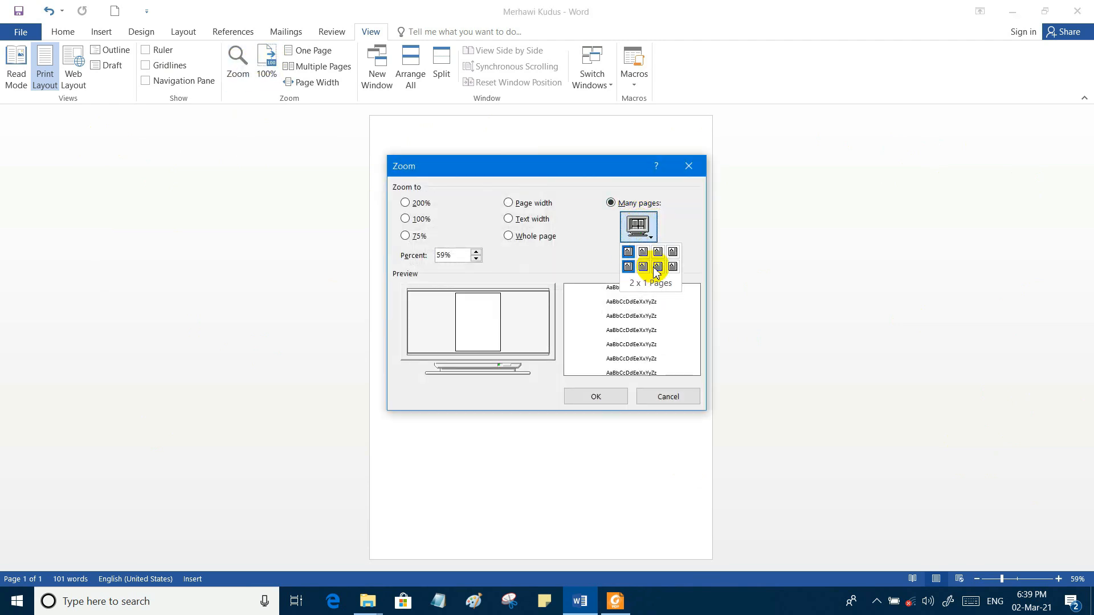
click(628, 251)
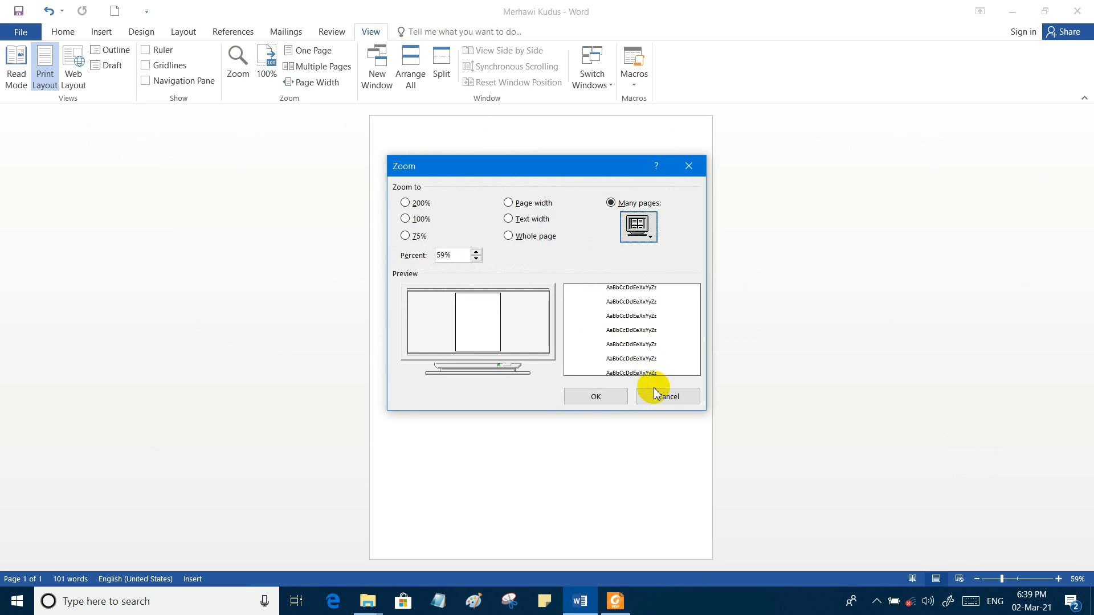
click(539, 205)
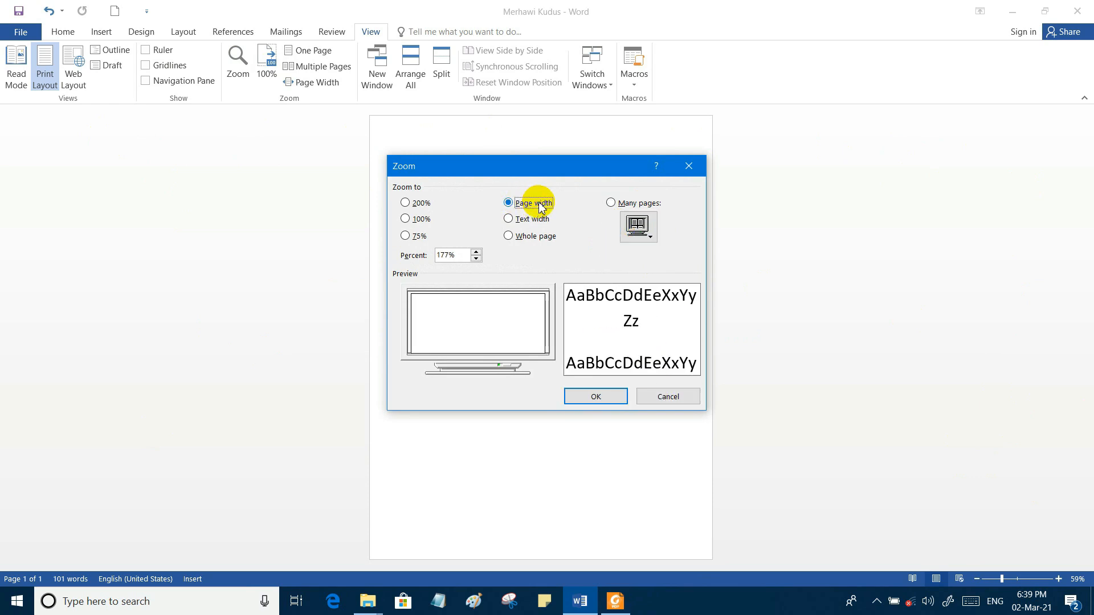
click(531, 236)
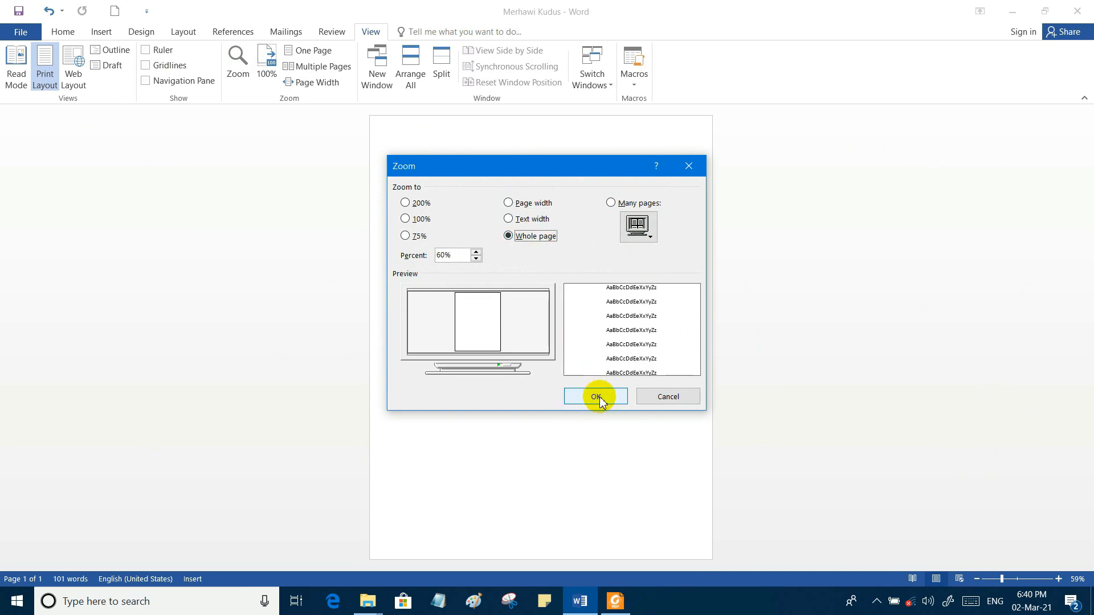
click(597, 397)
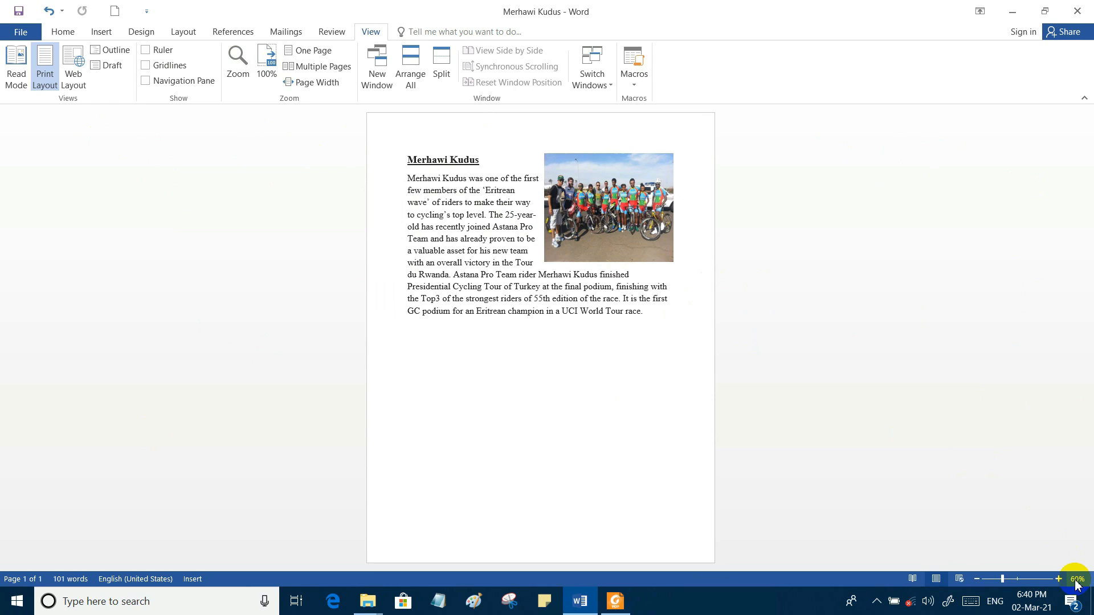
Step: Set the document zoom directly to 100% without the Zoom dialog
click(271, 61)
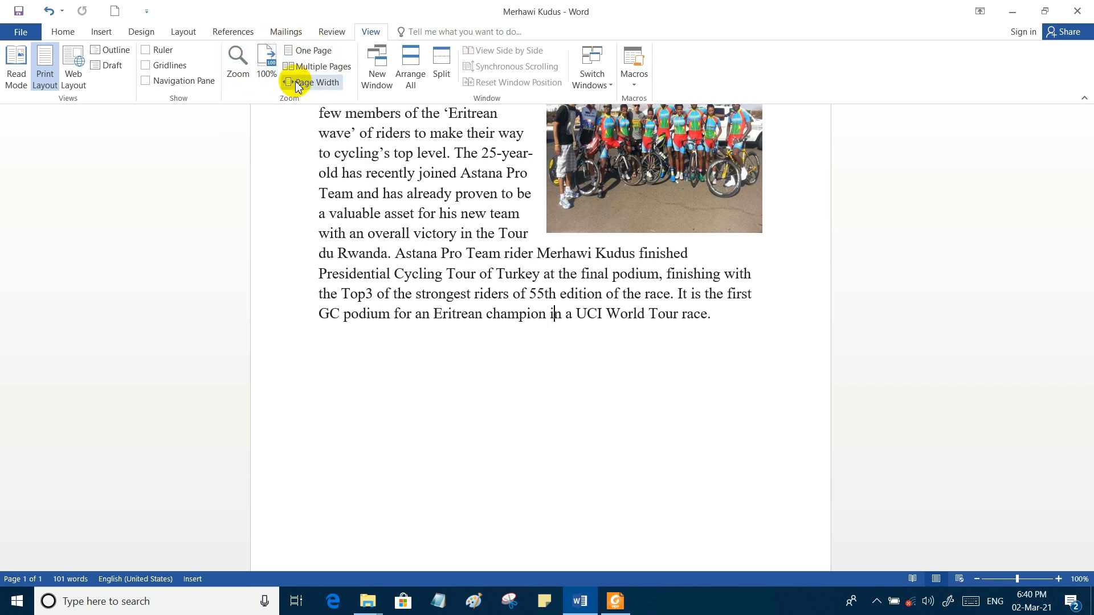
click(263, 66)
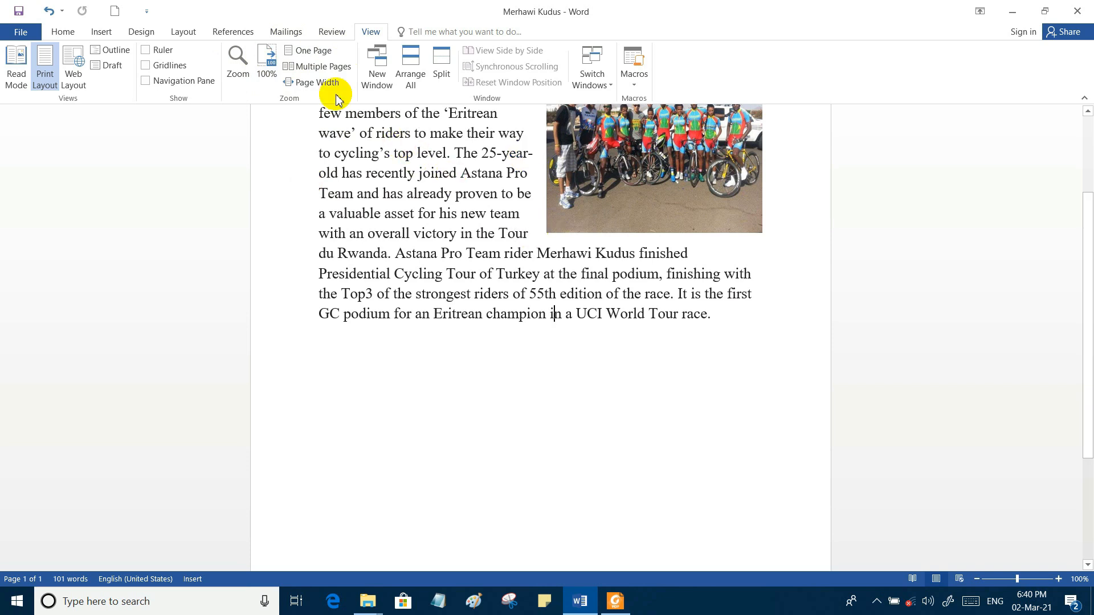
Step: Show the document in the One Page zoom and switch it to Multiple Pages
click(313, 53)
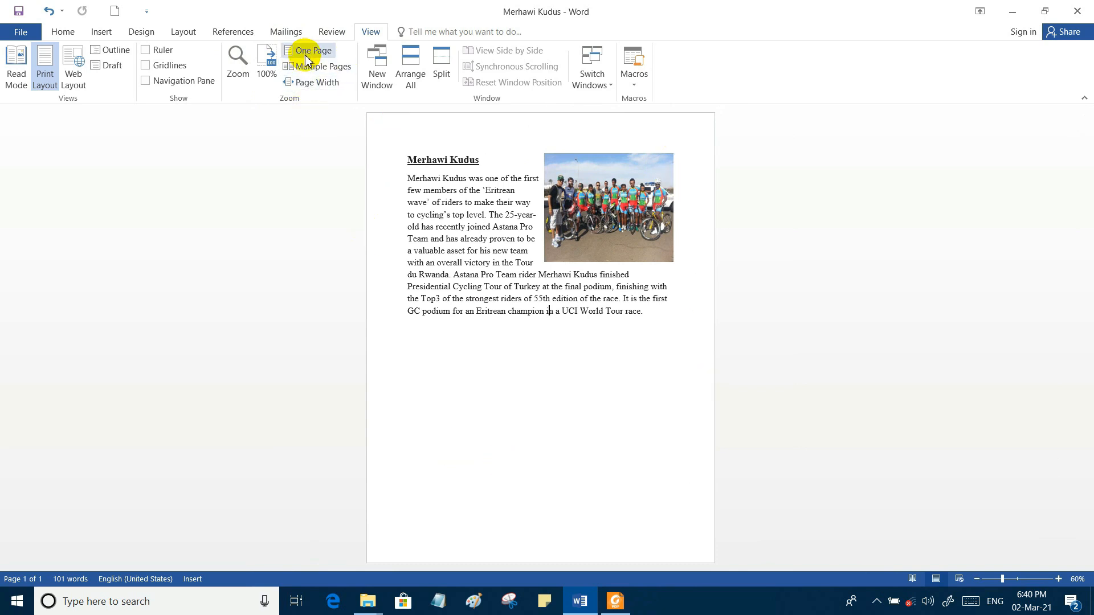
click(326, 68)
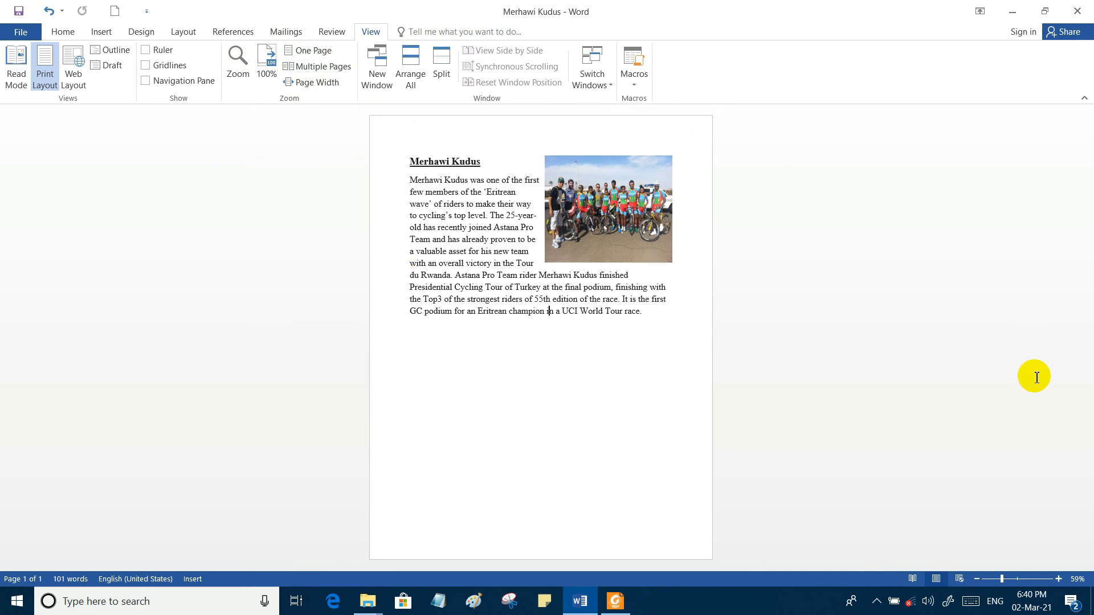
Step: Apply the Multiple Pages zoom, switch the document to Page Width, and return to the beginning of the page
click(581, 239)
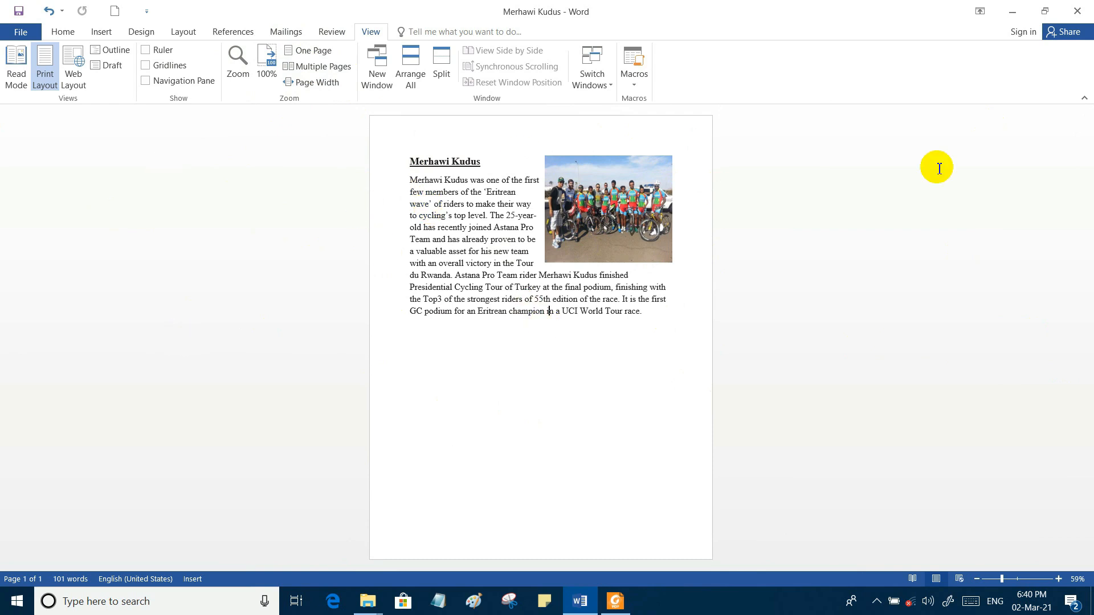
click(336, 68)
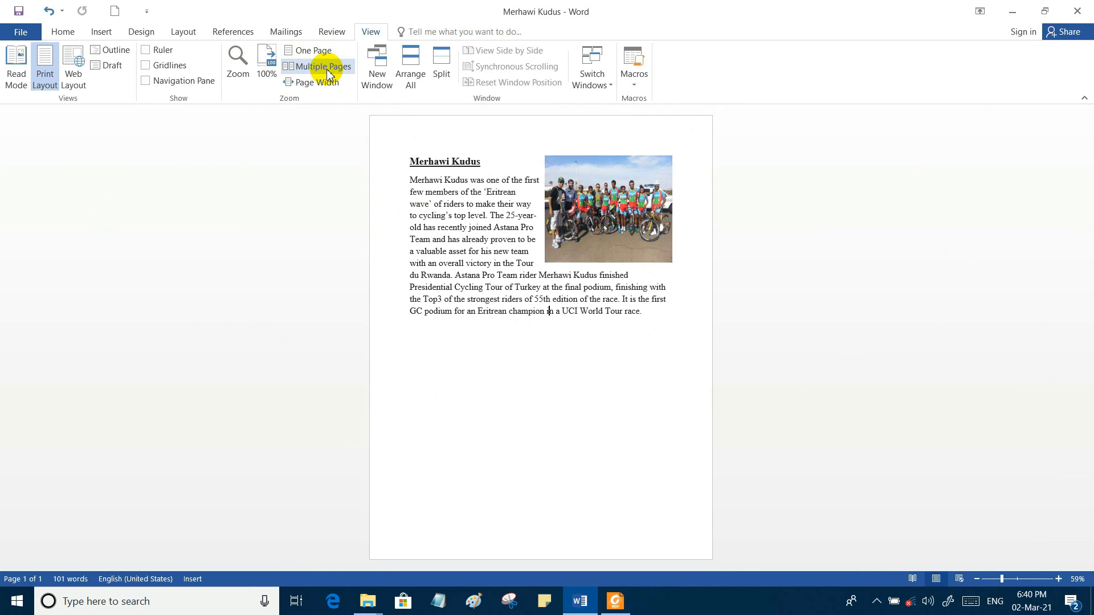
click(308, 83)
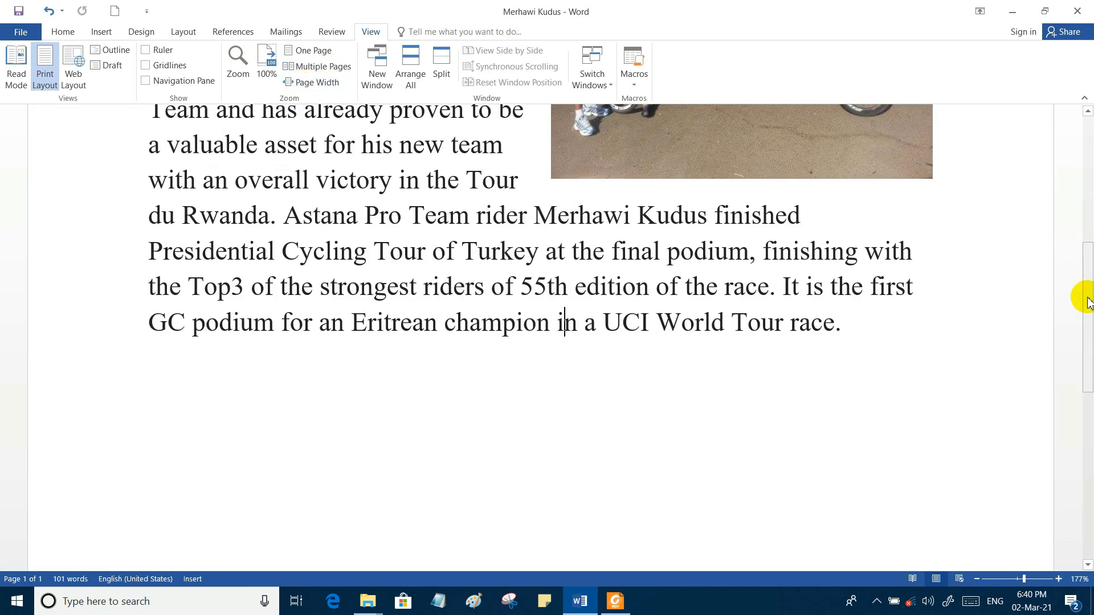
drag(1082, 298, 1088, 175)
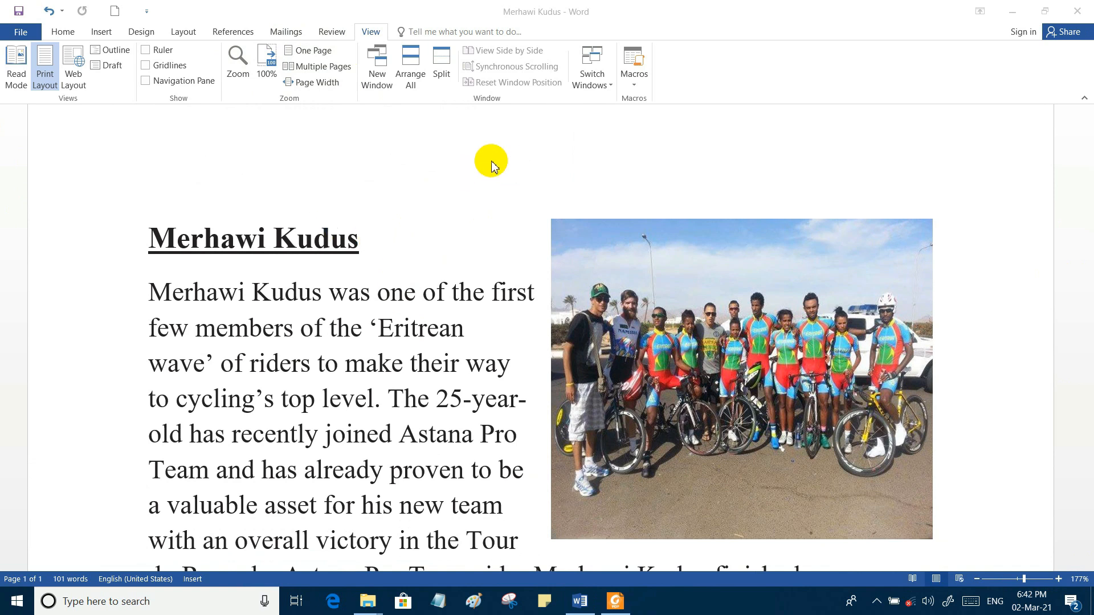
Step: Switch the document to Read Mode, enlarge the cycling team picture, magnify it further, and close the enlarged picture
click(16, 59)
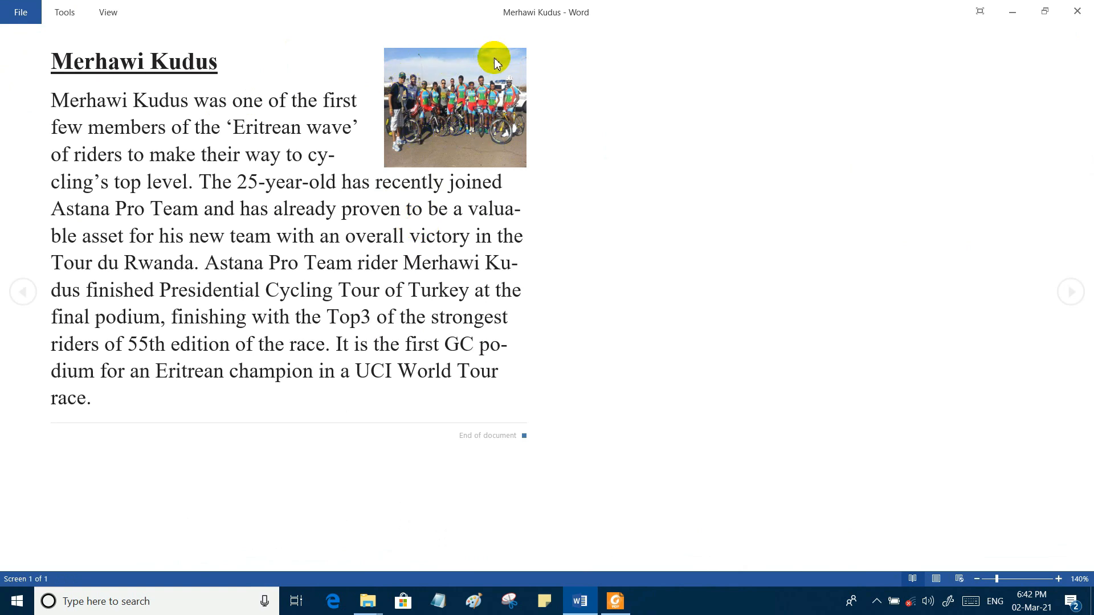
click(458, 117)
double_click(450, 94)
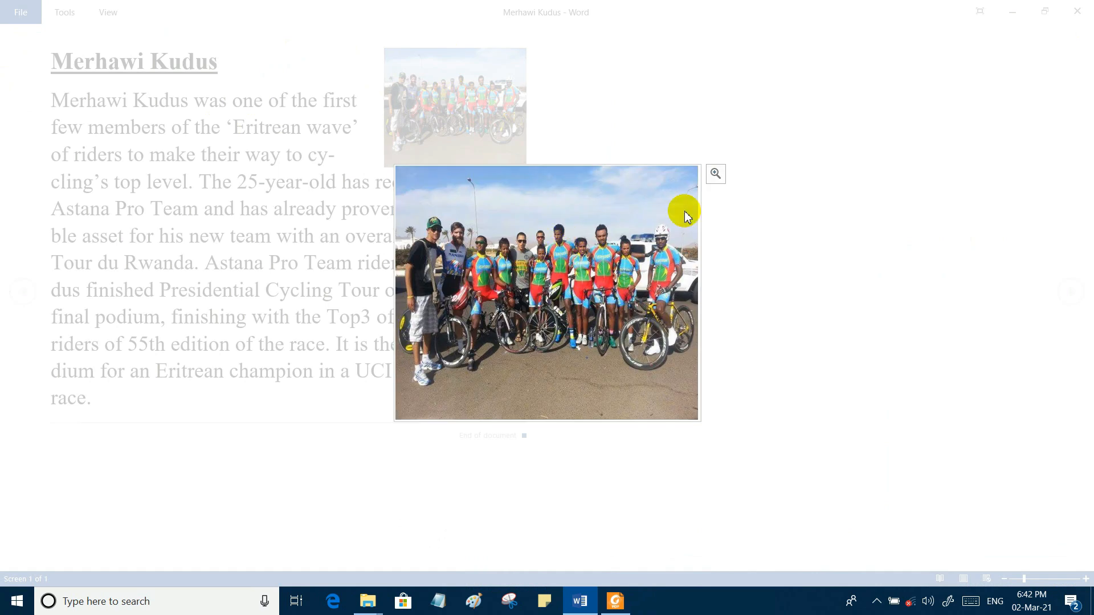
click(715, 175)
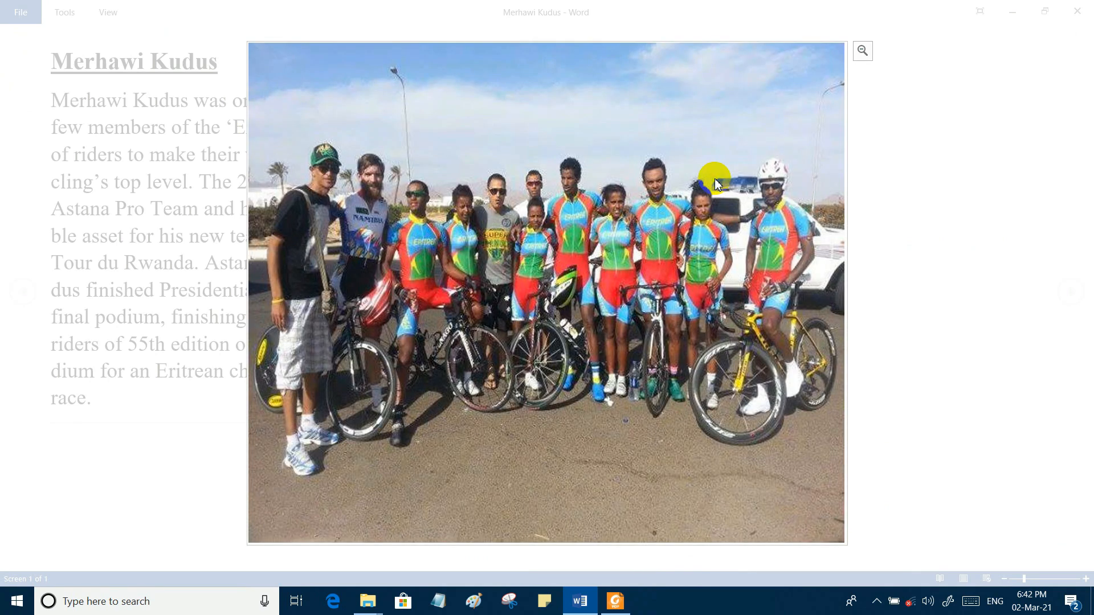
click(920, 162)
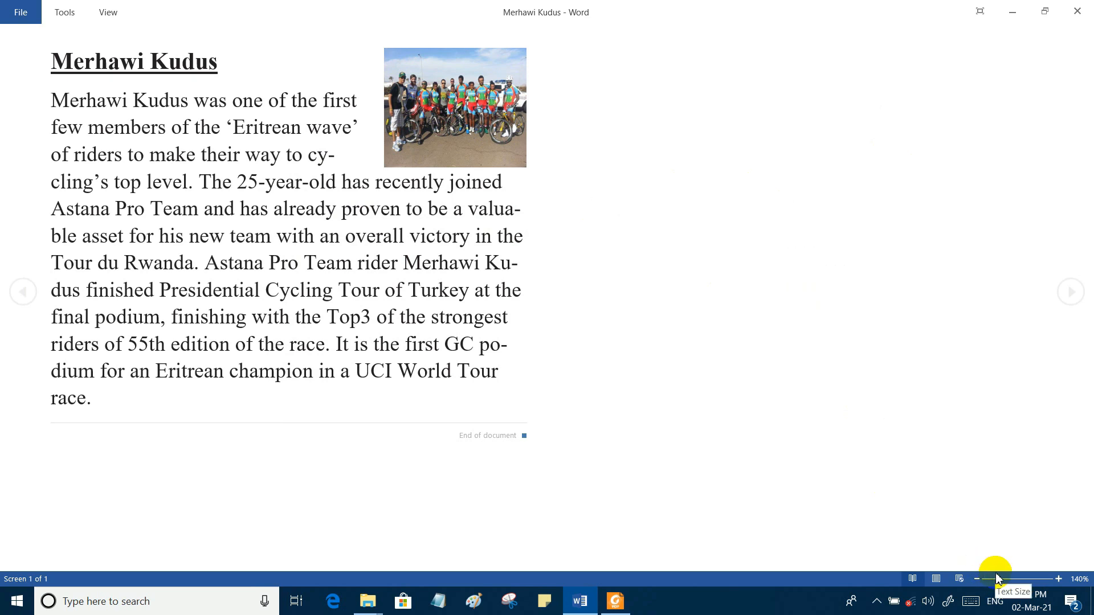
Step: Return the document to Print Layout with the zoom reduced to 100%, and open the Zoom dialog
click(935, 579)
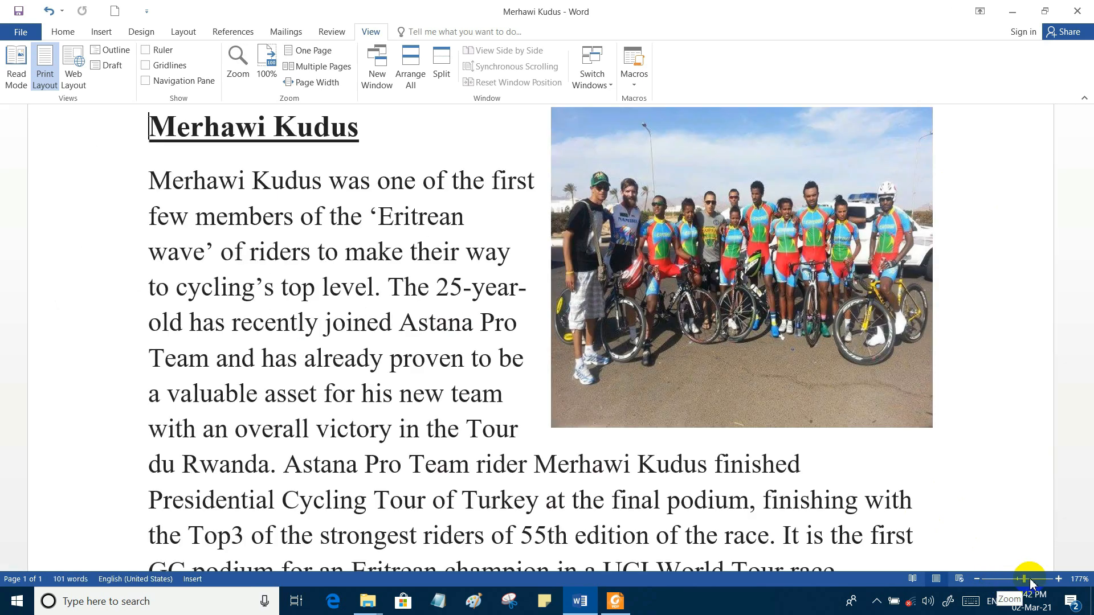
drag(1025, 580, 1017, 579)
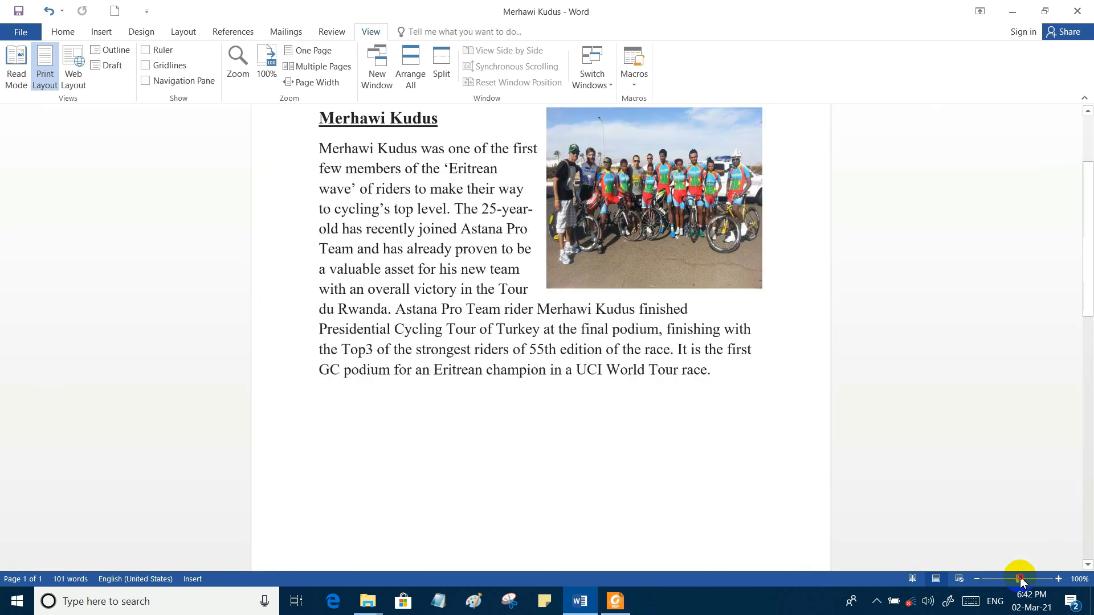
click(1080, 579)
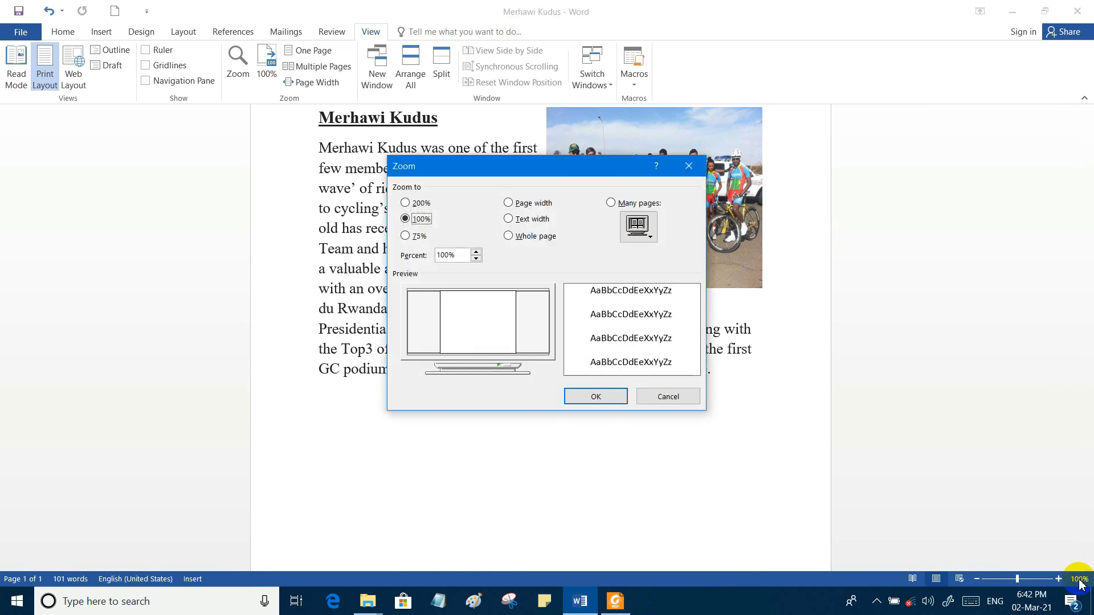